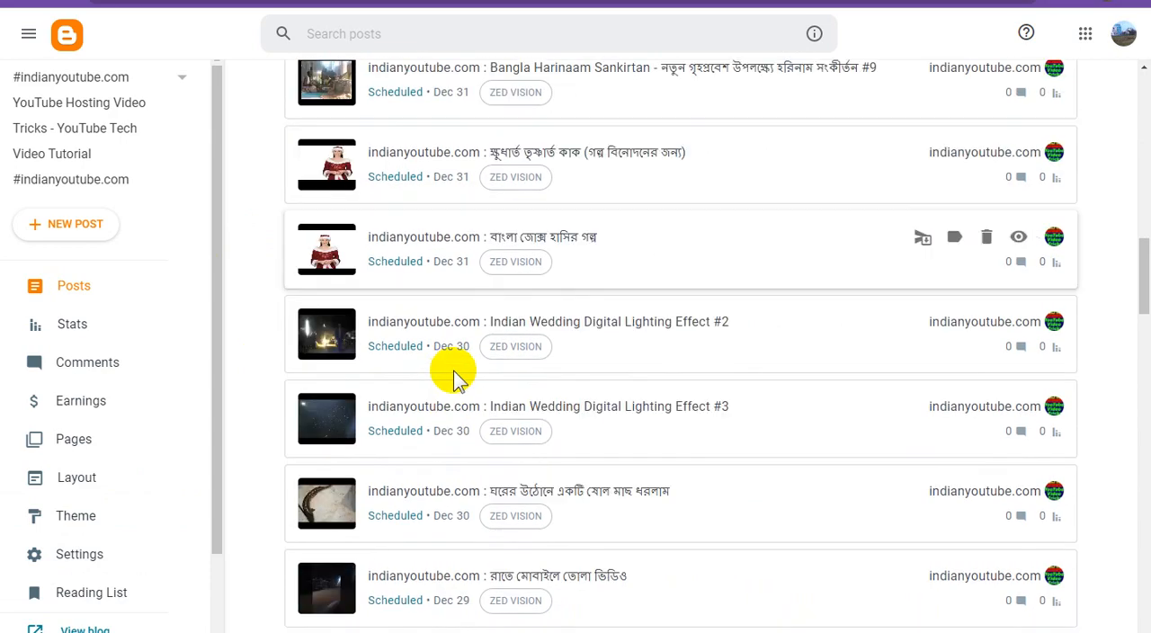
# - Filter the blog's posts list to show only scheduled posts
pyautogui.scroll(-13, 503, 422)
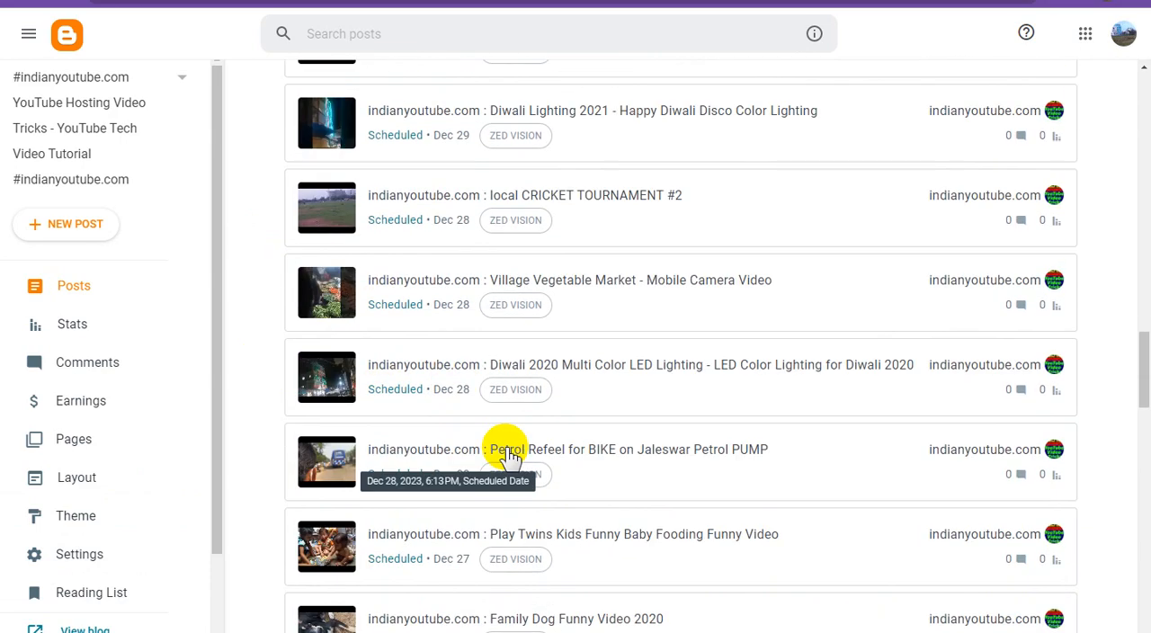
pyautogui.scroll(-7, 508, 444)
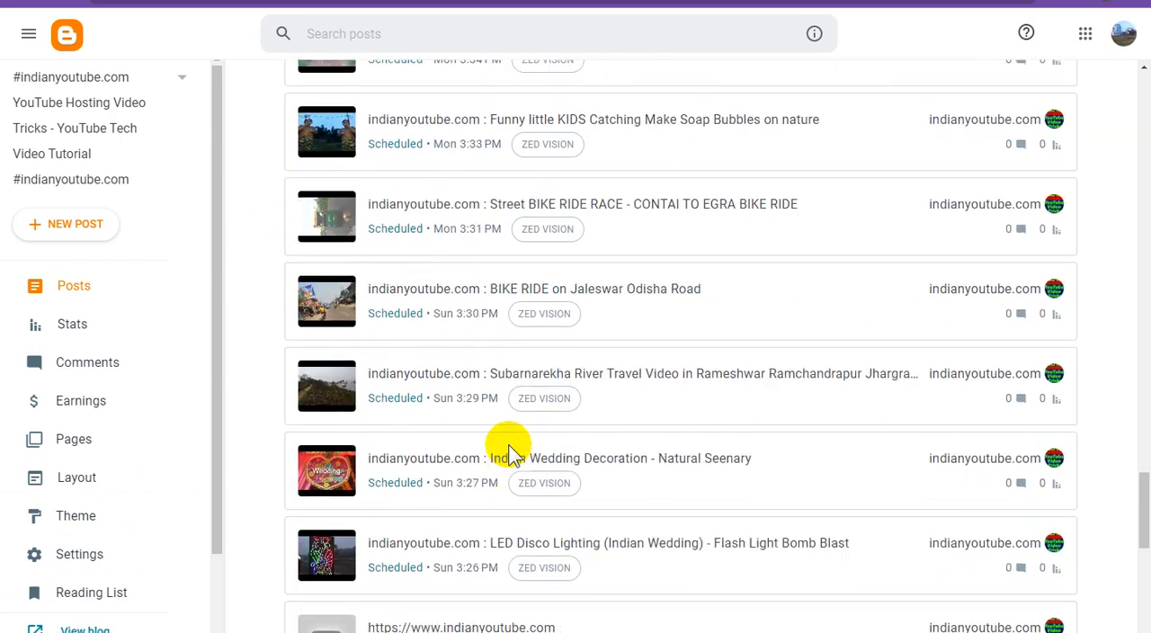
pyautogui.scroll(3, 508, 444)
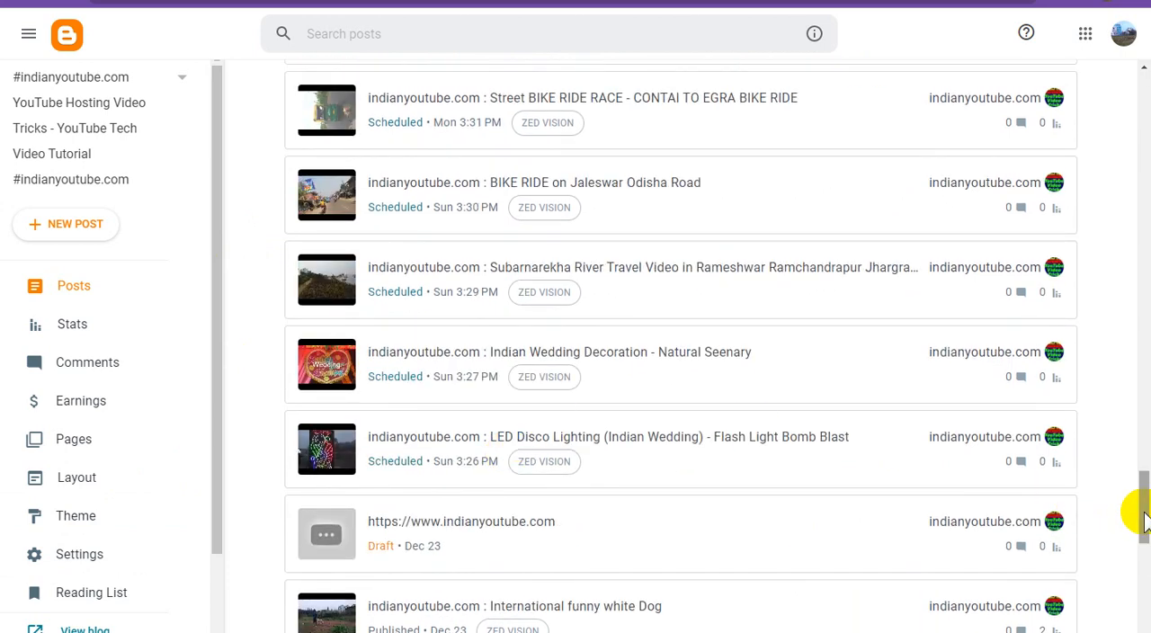
pyautogui.moveTo(1145, 521); pyautogui.dragTo(1138, 78)
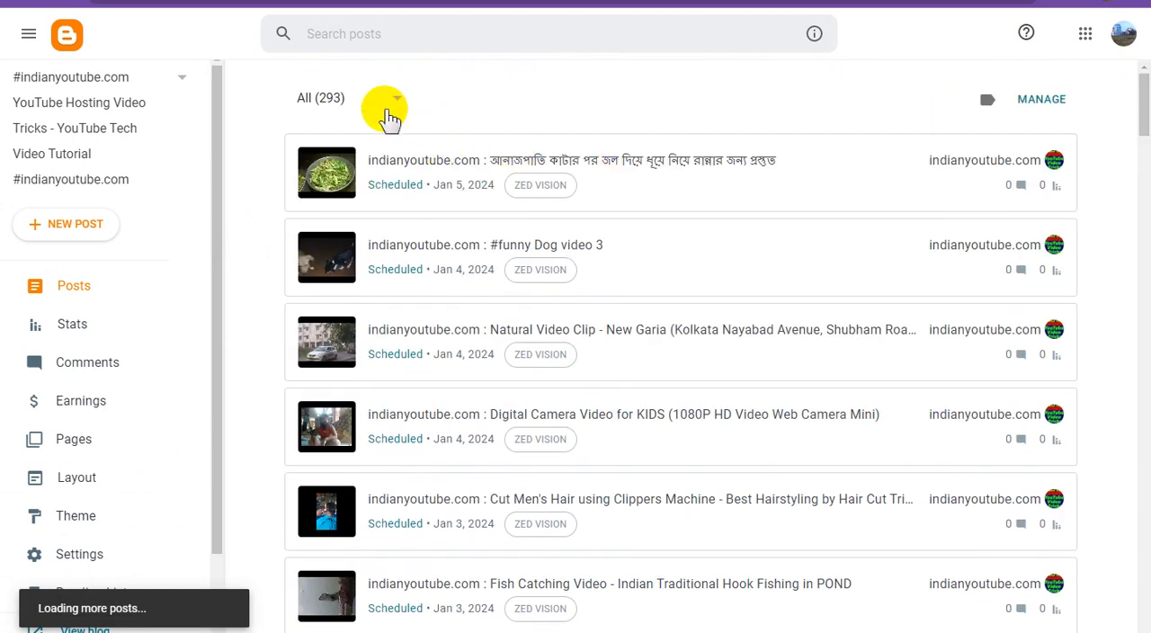
pyautogui.click(352, 110)
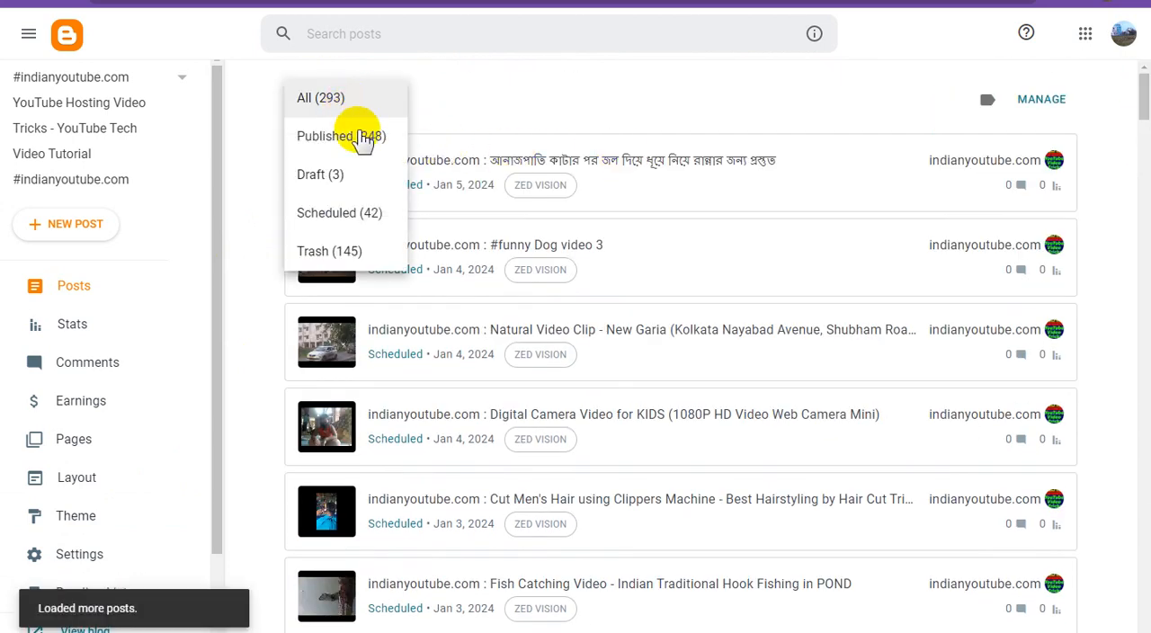
pyautogui.click(357, 216)
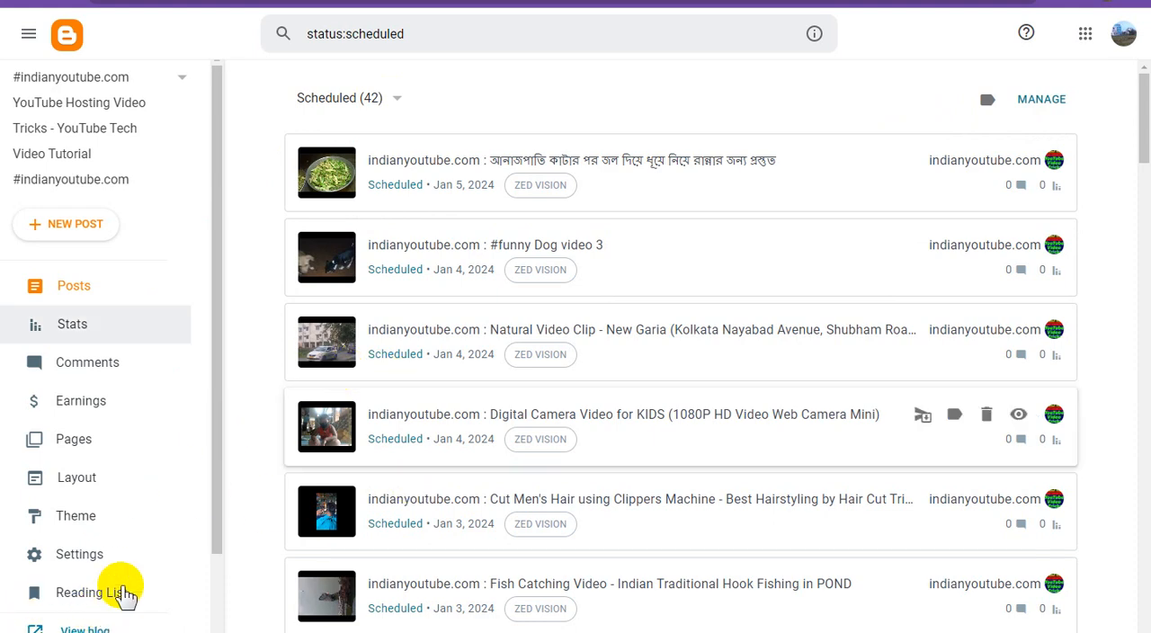
# - View the live blog, look through its home page from header to footer, and return to the scheduled posts list
pyautogui.scroll(-1, 167, 534)
pyautogui.click(85, 536)
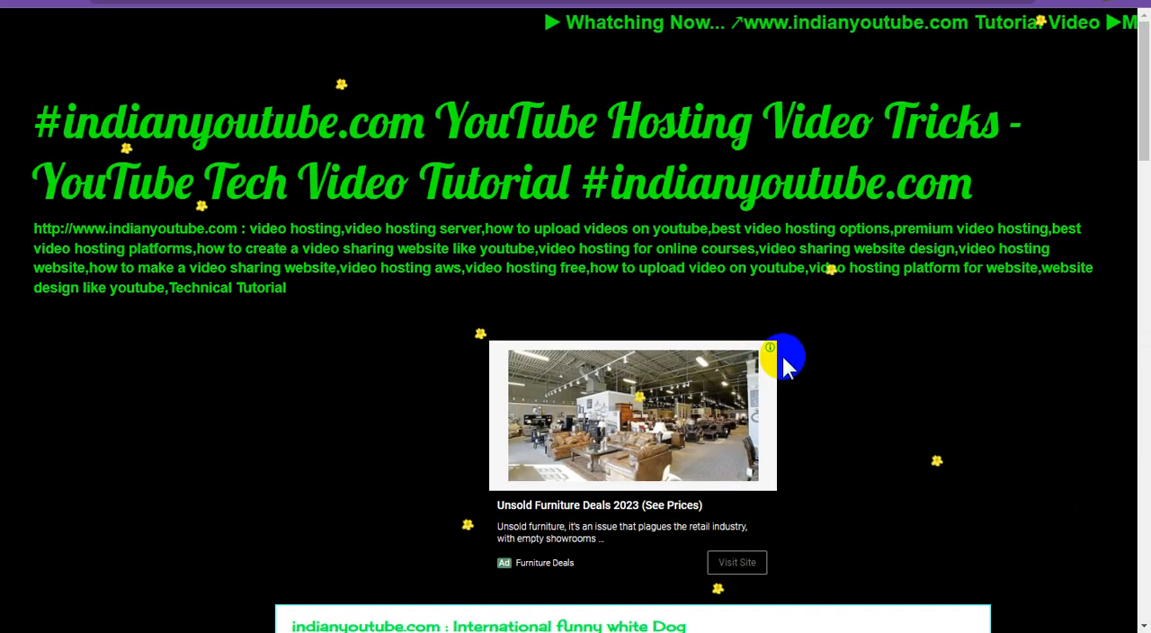
pyautogui.scroll(-4, 788, 362)
pyautogui.scroll(6, 788, 363)
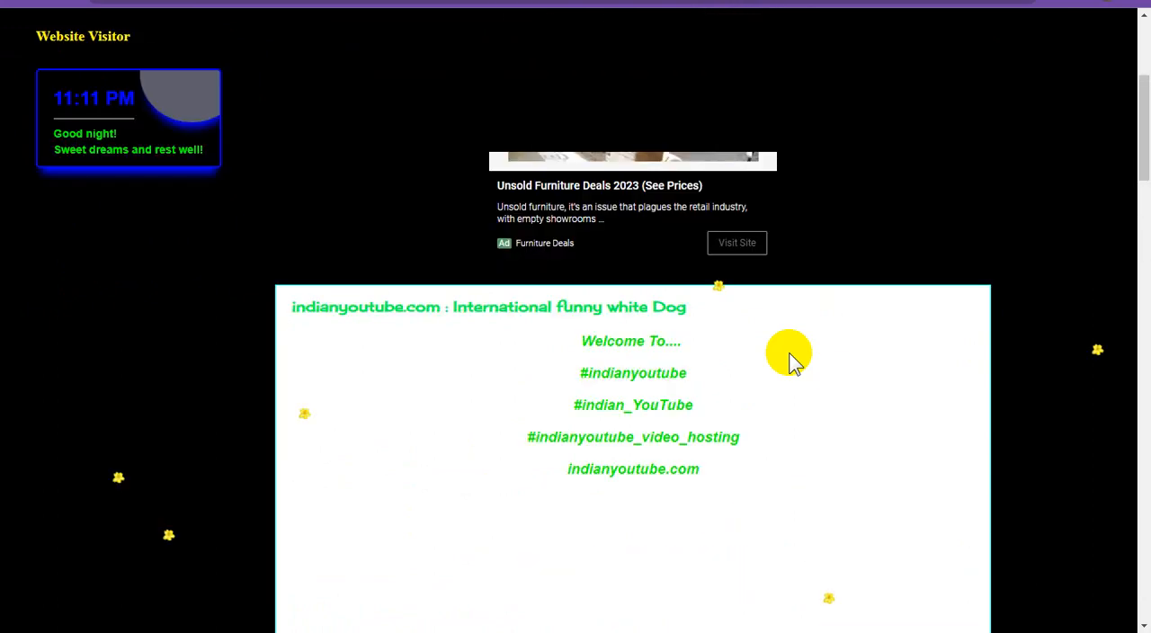
pyautogui.scroll(-3, 791, 369)
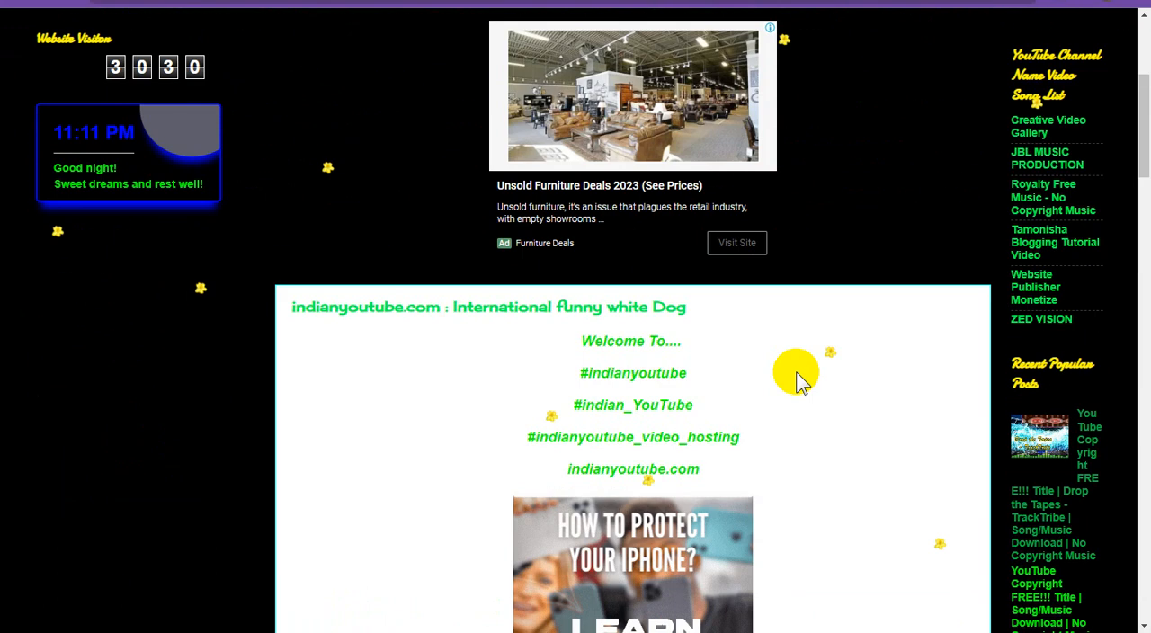
pyautogui.scroll(-3, 796, 377)
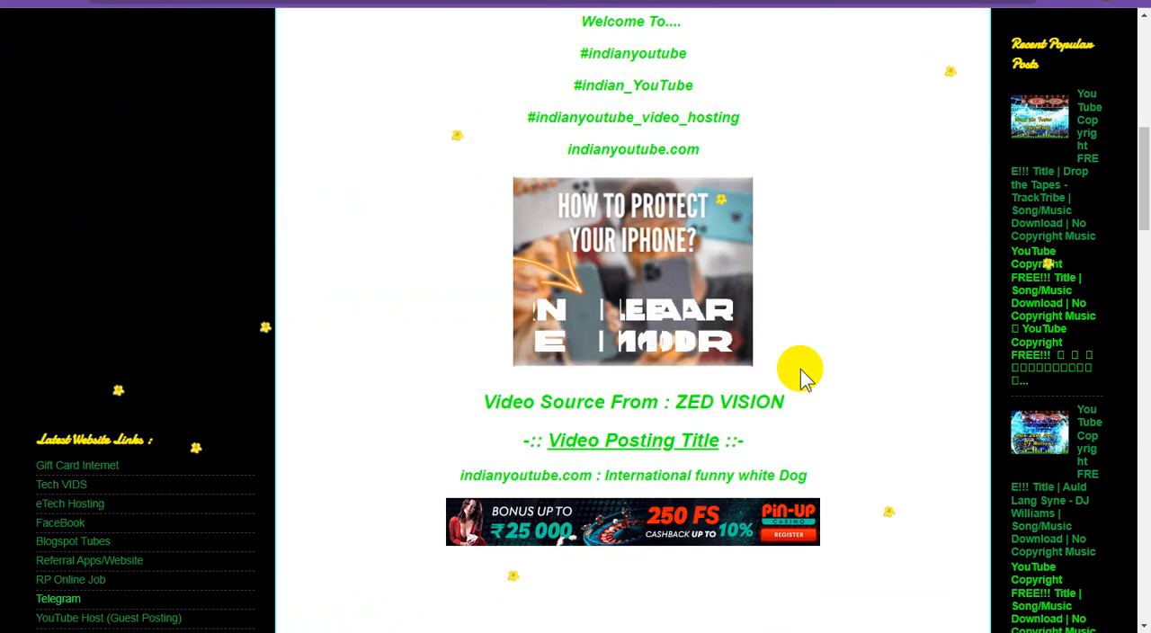
pyautogui.scroll(-10, 802, 378)
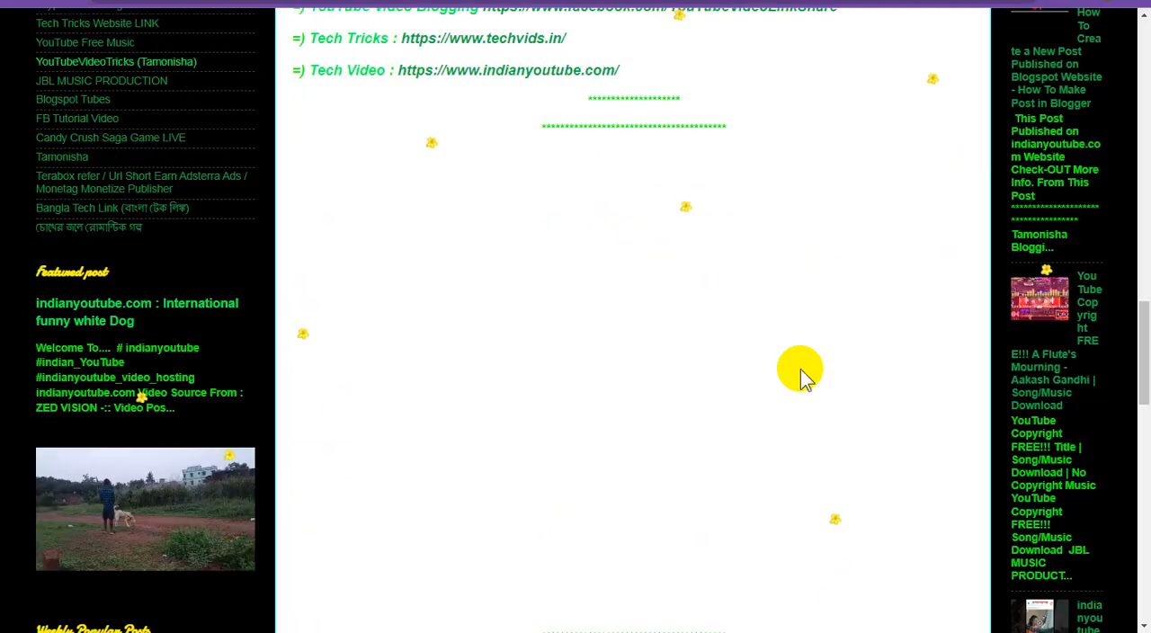
pyautogui.scroll(-15, 803, 378)
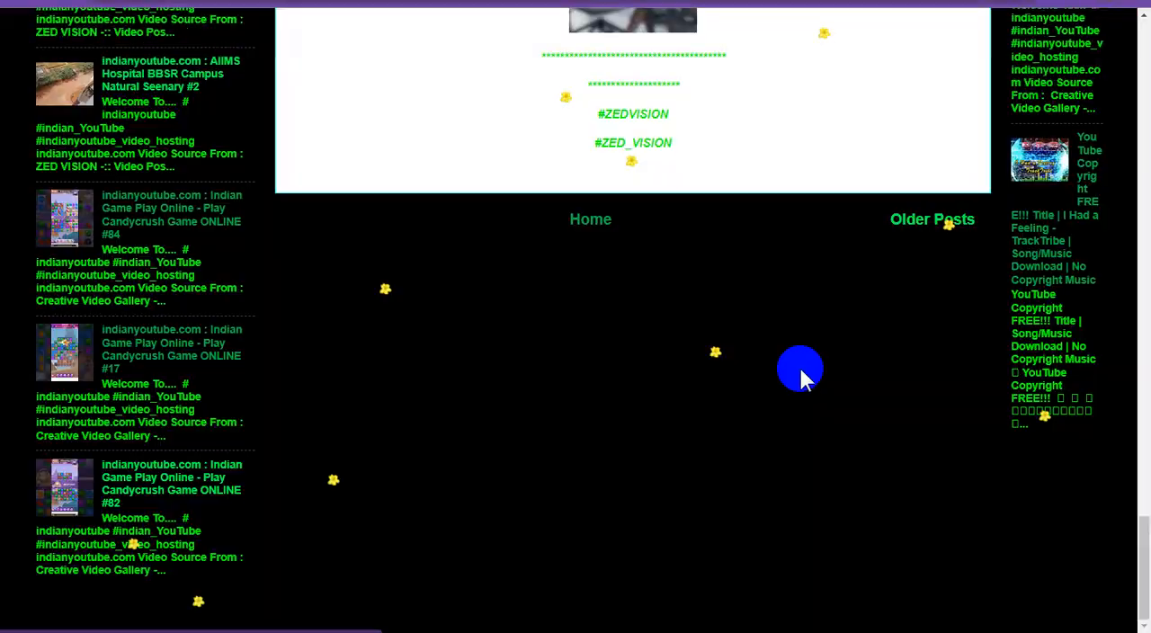
pyautogui.scroll(3, 798, 365)
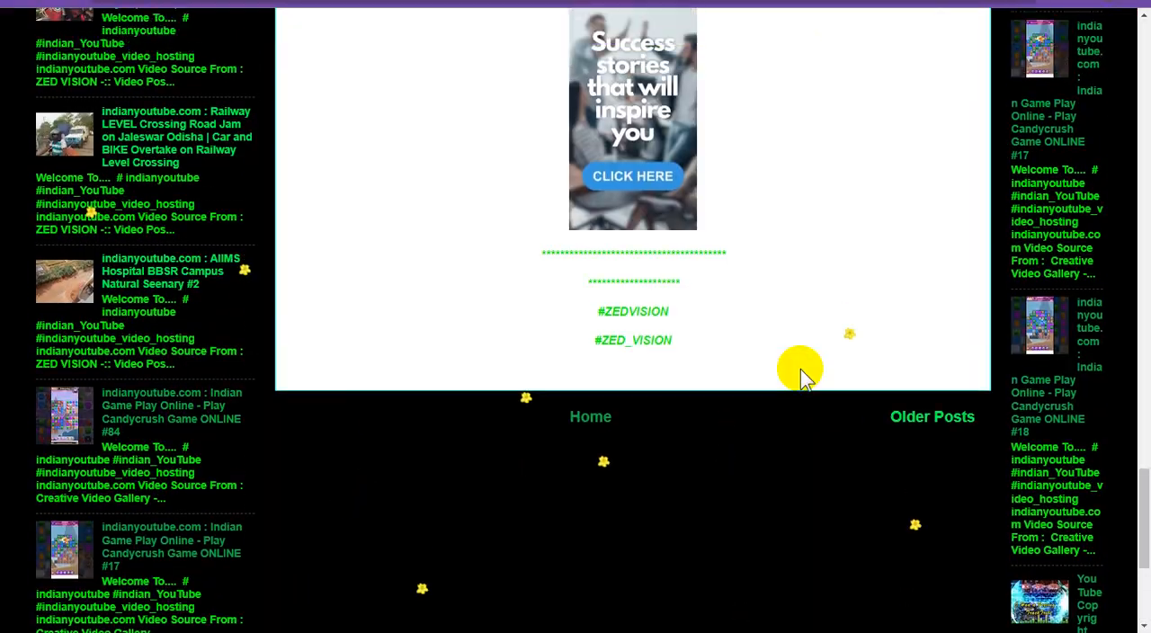
pyautogui.scroll(10, 800, 368)
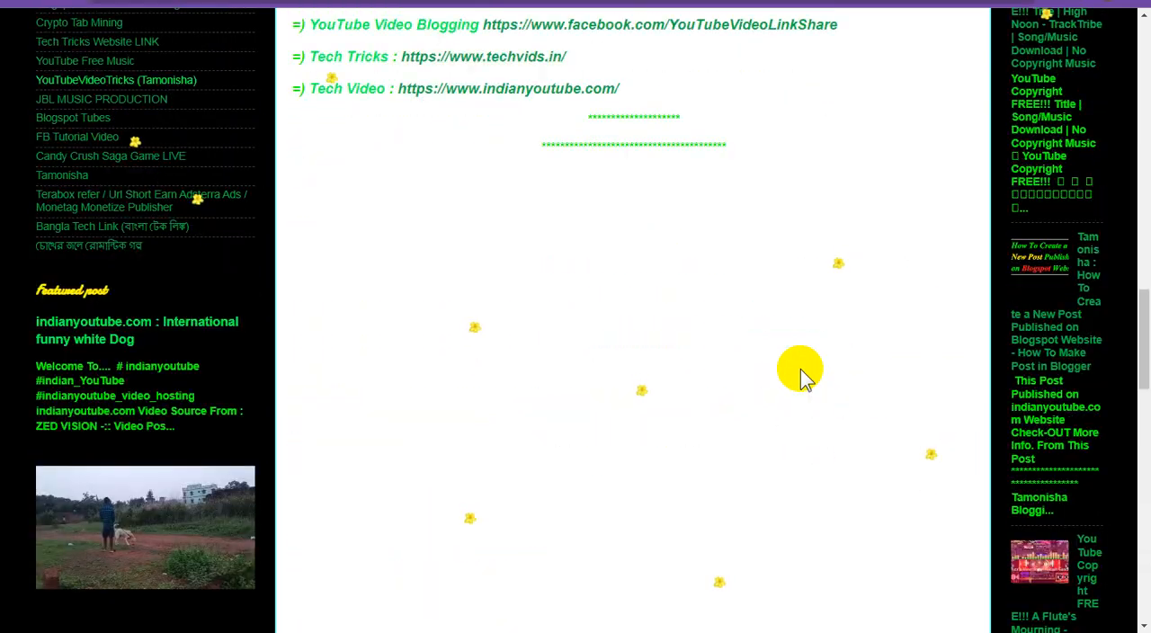
pyautogui.scroll(10, 800, 374)
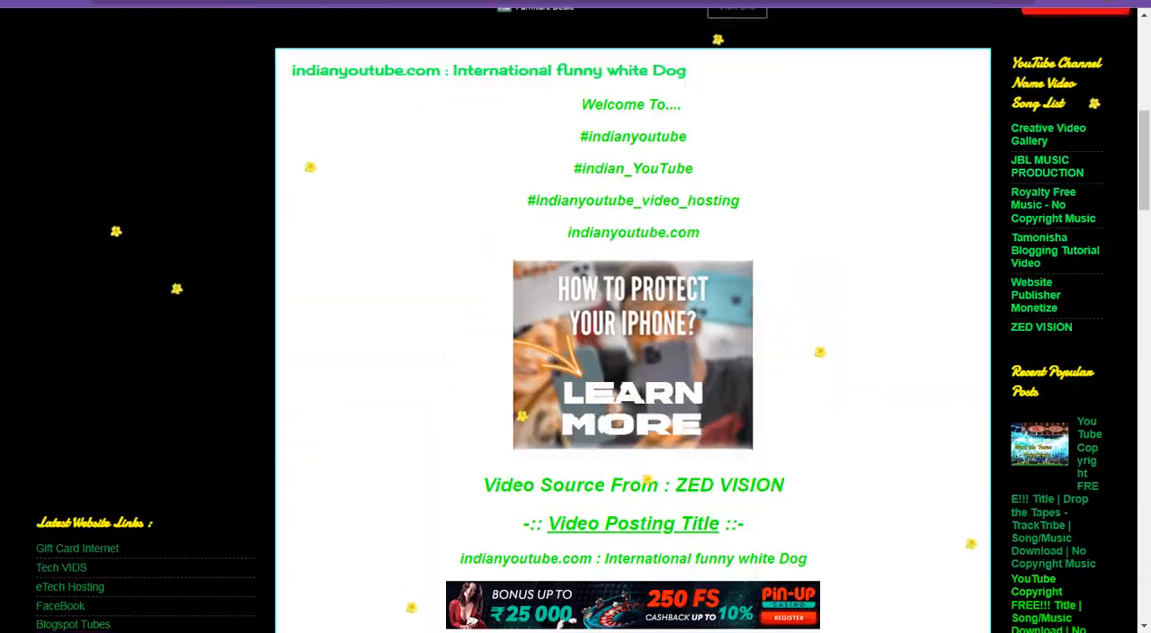
pyautogui.hotkey('ctrl', 'w')
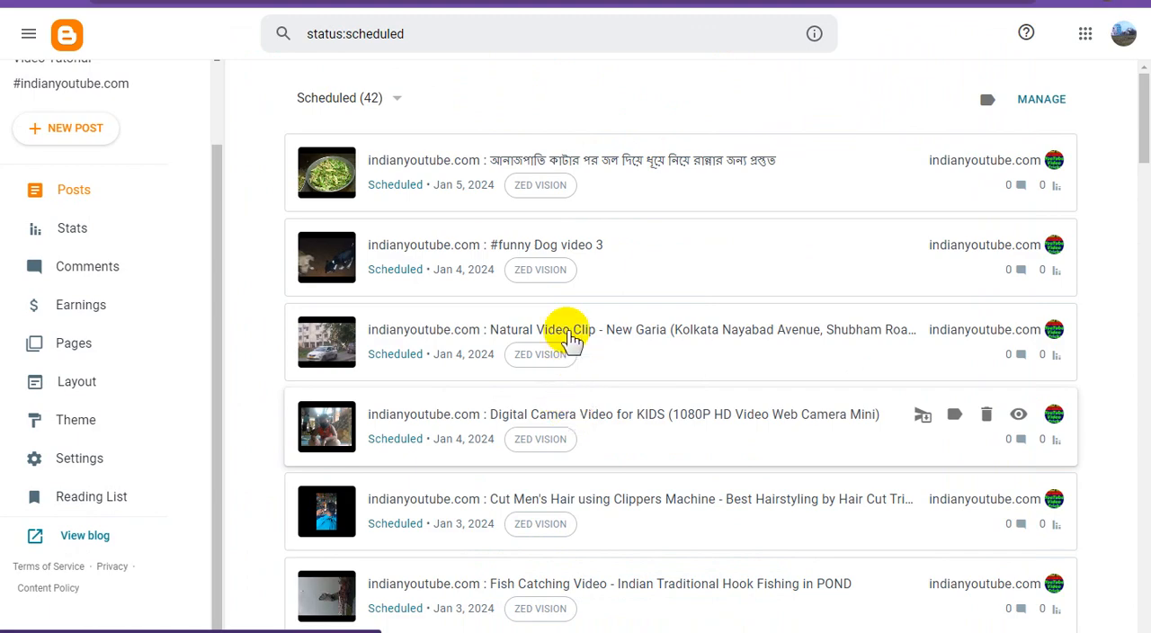
# - Open the scheduled LED Disco Lighting post, compare its publish date with the system calendar, and return to the scheduled posts
pyautogui.scroll(-18, 630, 429)
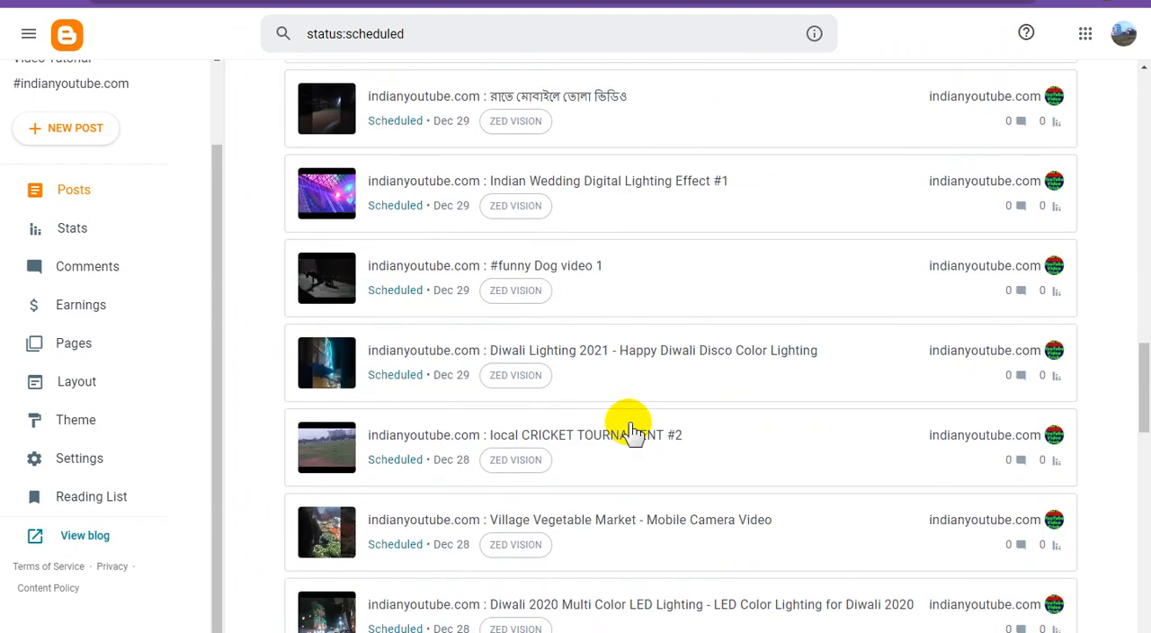
pyautogui.scroll(-20, 629, 430)
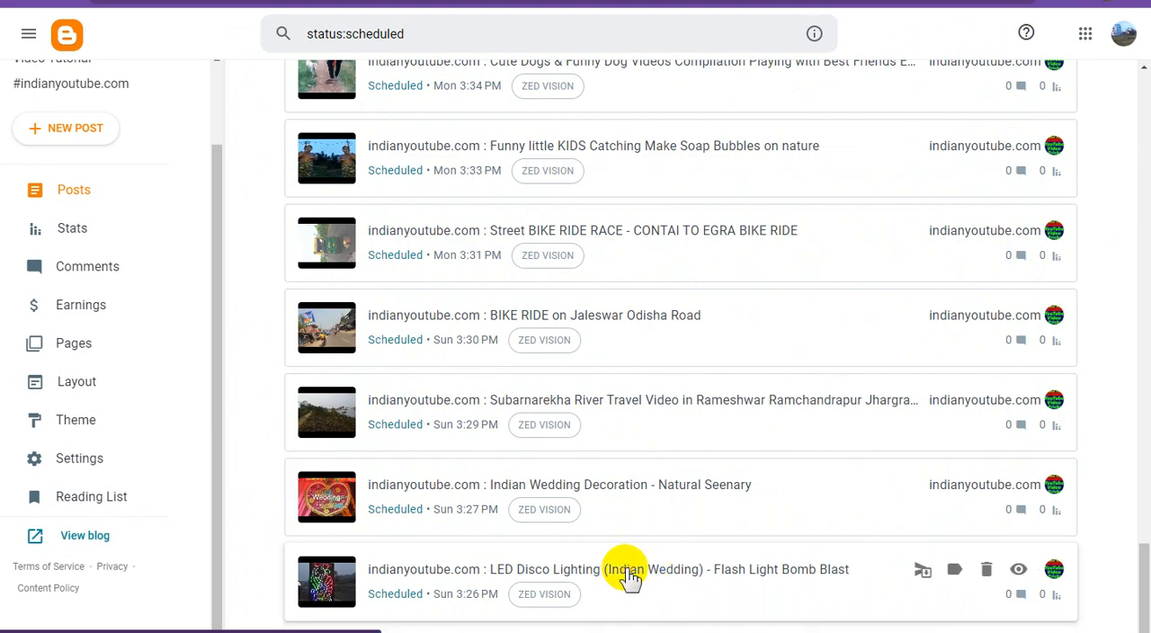
pyautogui.click(859, 544)
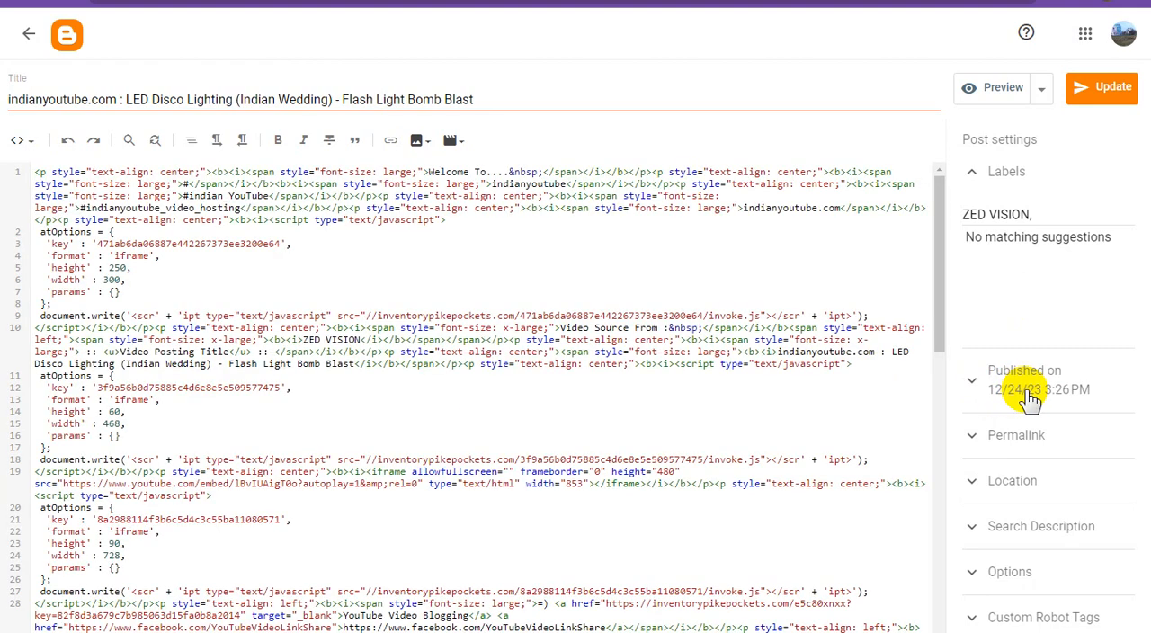
pyautogui.click(1099, 632)
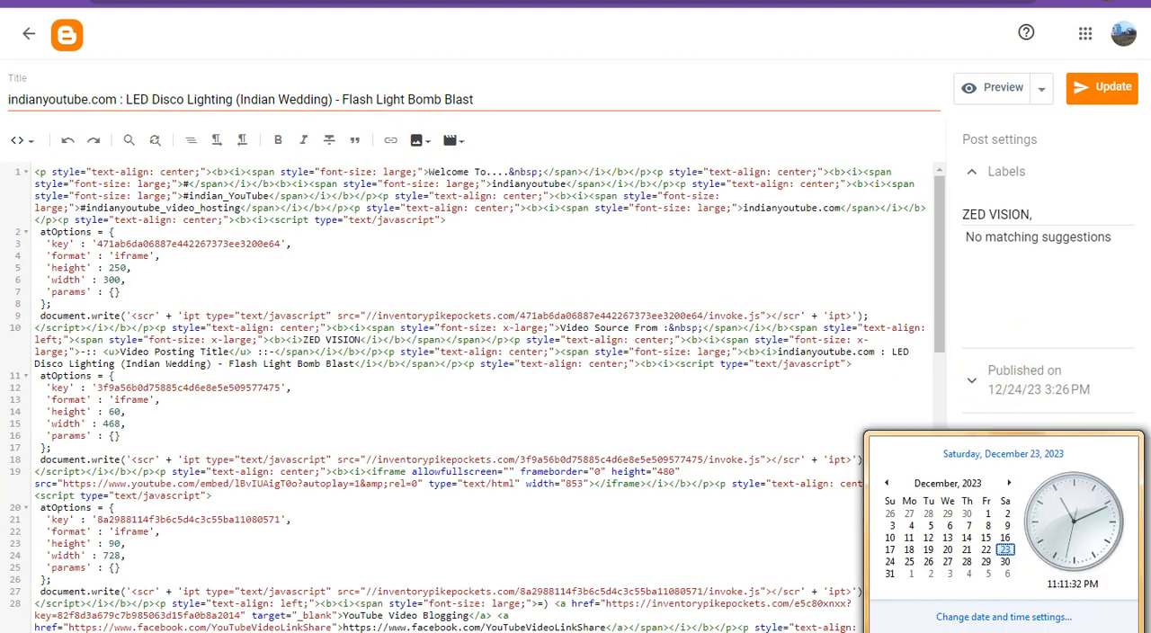
pyautogui.click(918, 30)
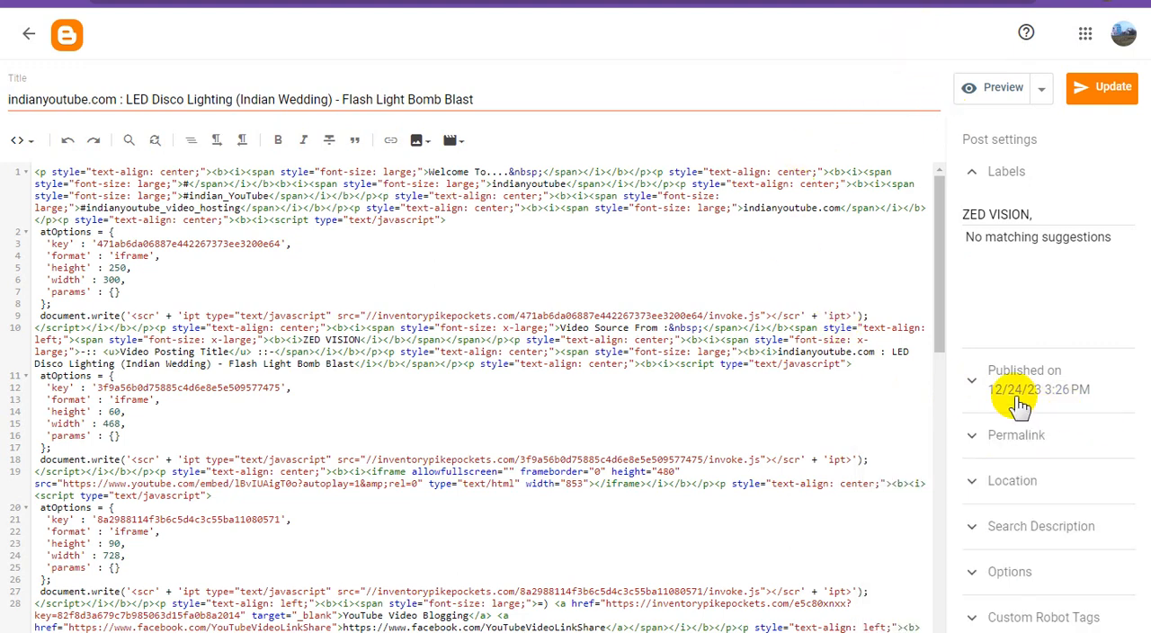
pyautogui.click(1104, 631)
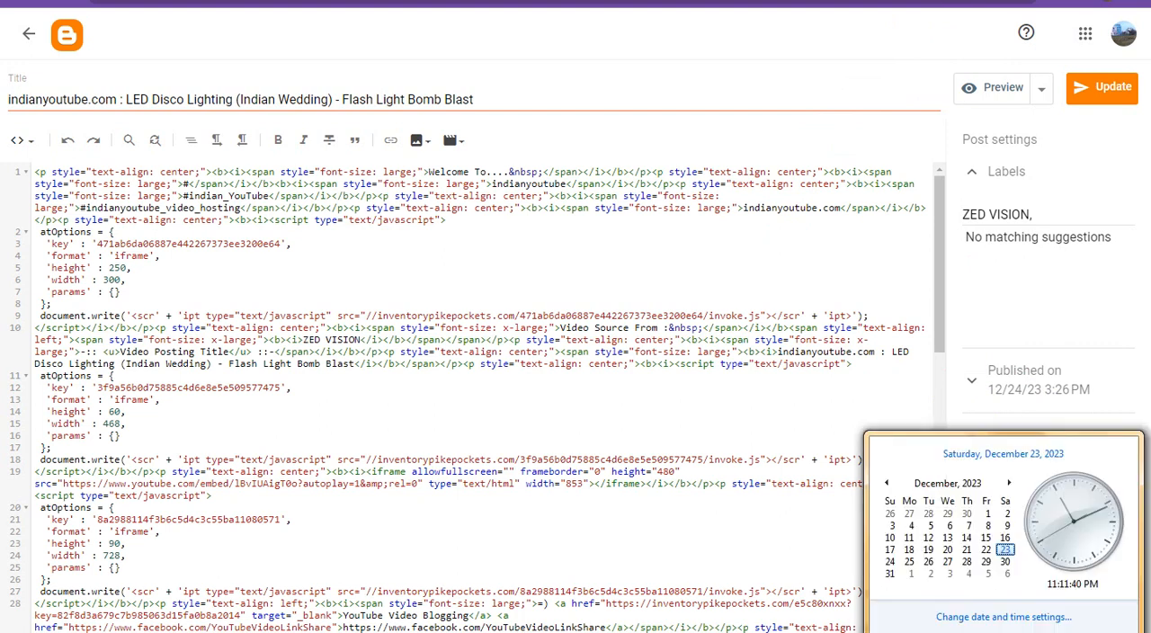
pyautogui.click(874, 45)
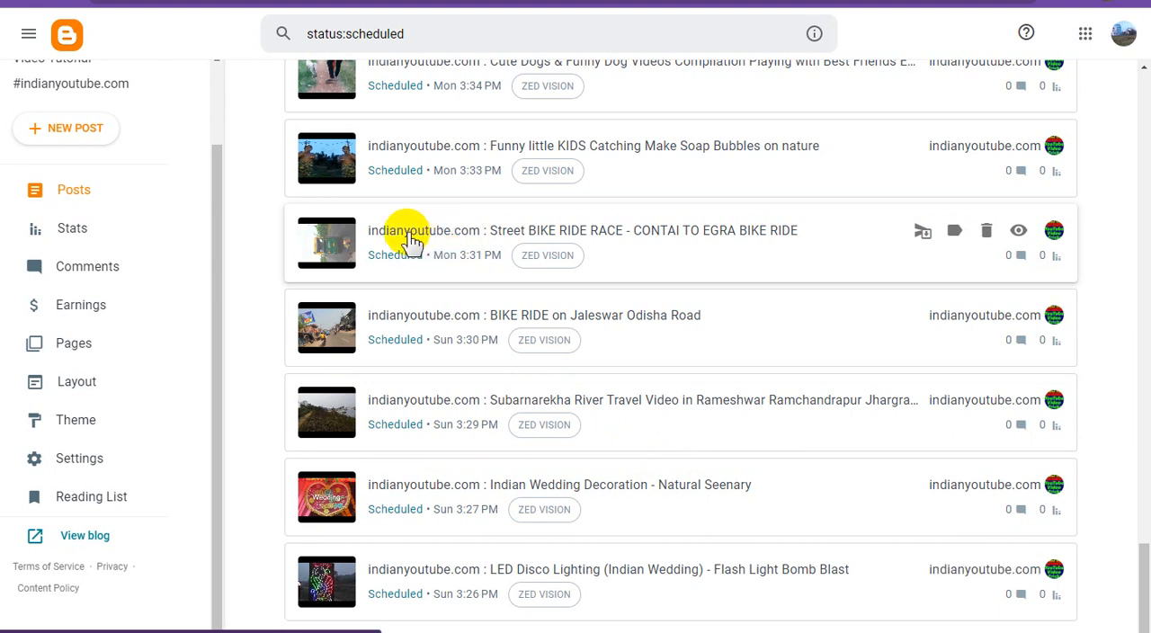
# - Open the scheduled "Street BIKE RIDE RACE - CONTAI TO EGRA BIKE RIDE" post for editing and check the system calendar
pyautogui.click(513, 258)
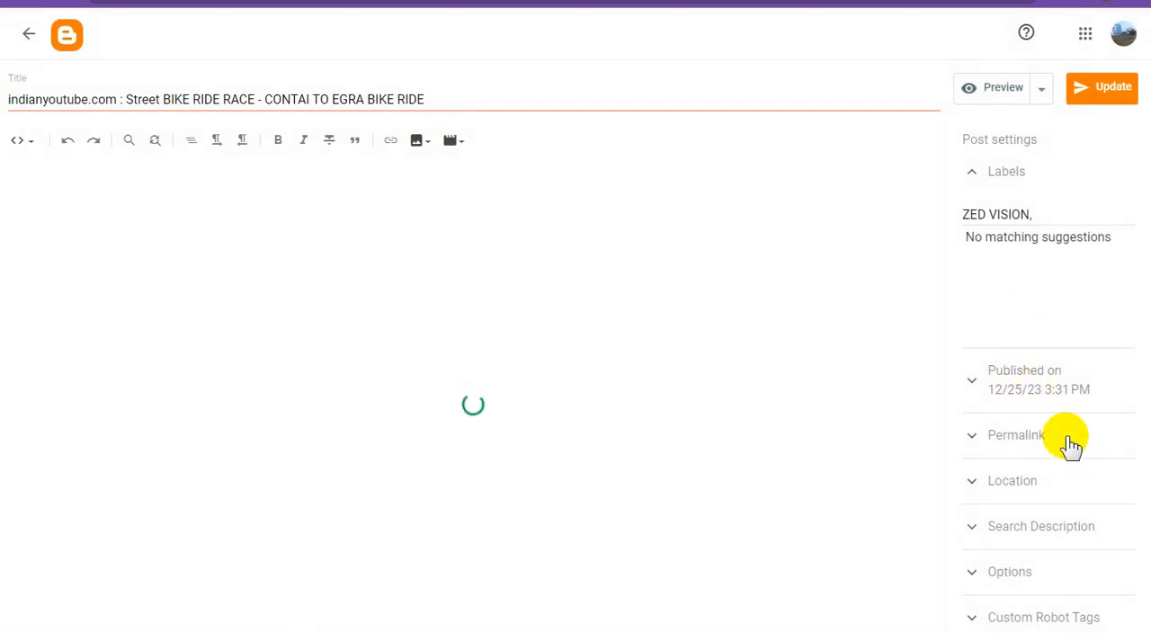
pyautogui.click(1099, 631)
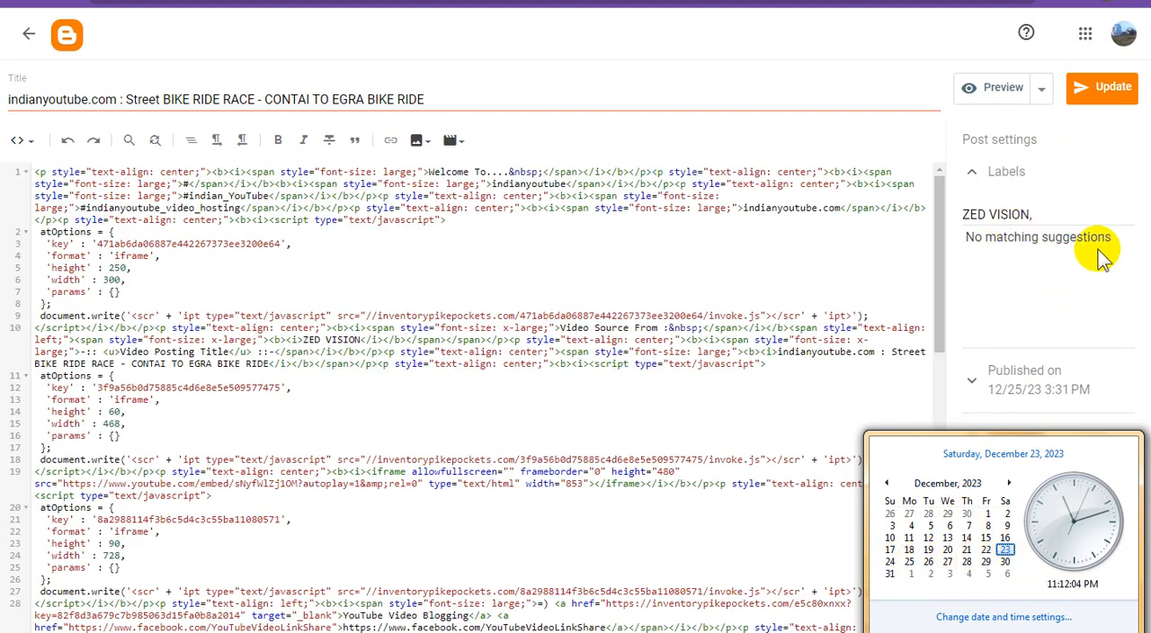
pyautogui.click(1050, 309)
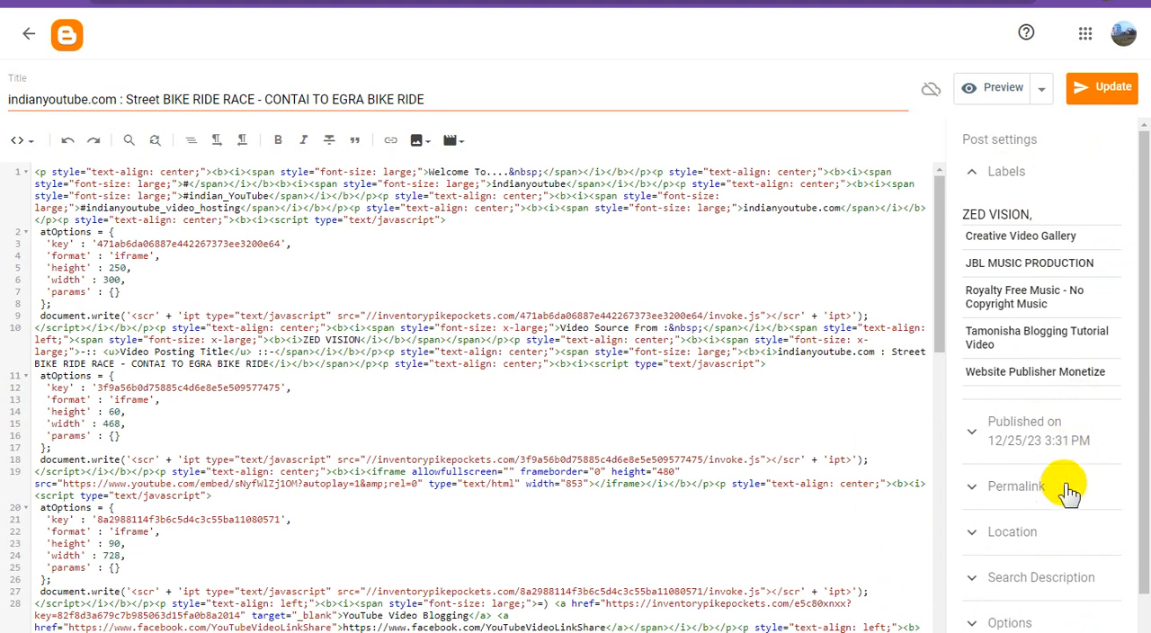
# - Review the post's publish schedule and enable the default option in its Custom Robot Tags
pyautogui.click(1068, 435)
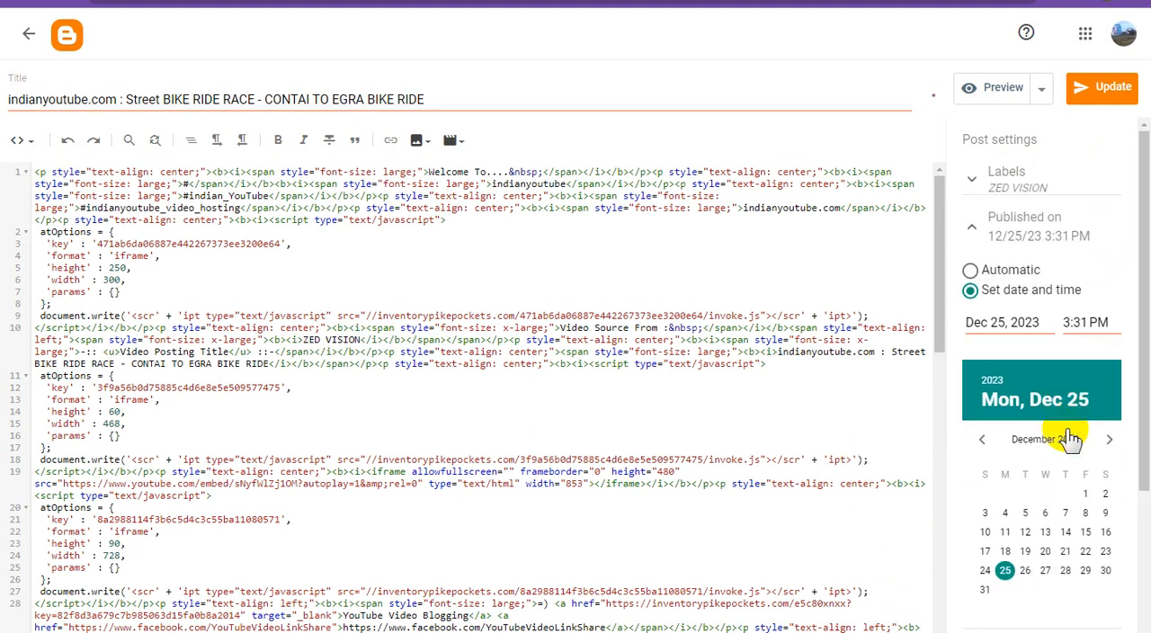
pyautogui.scroll(-3, 1074, 583)
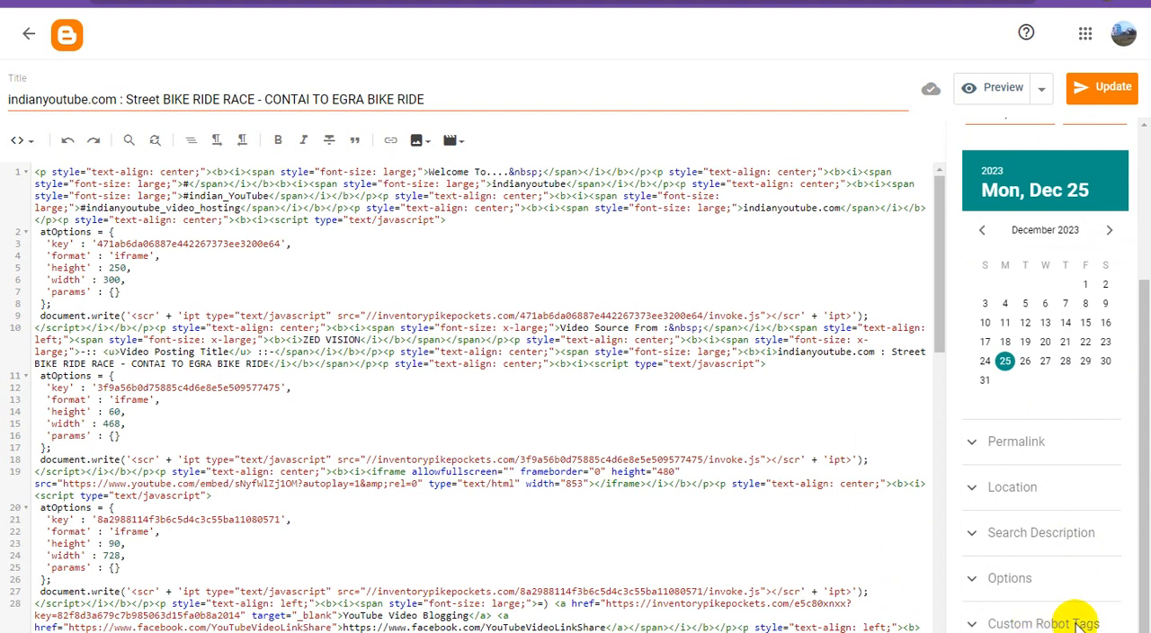
pyautogui.scroll(3, 1086, 569)
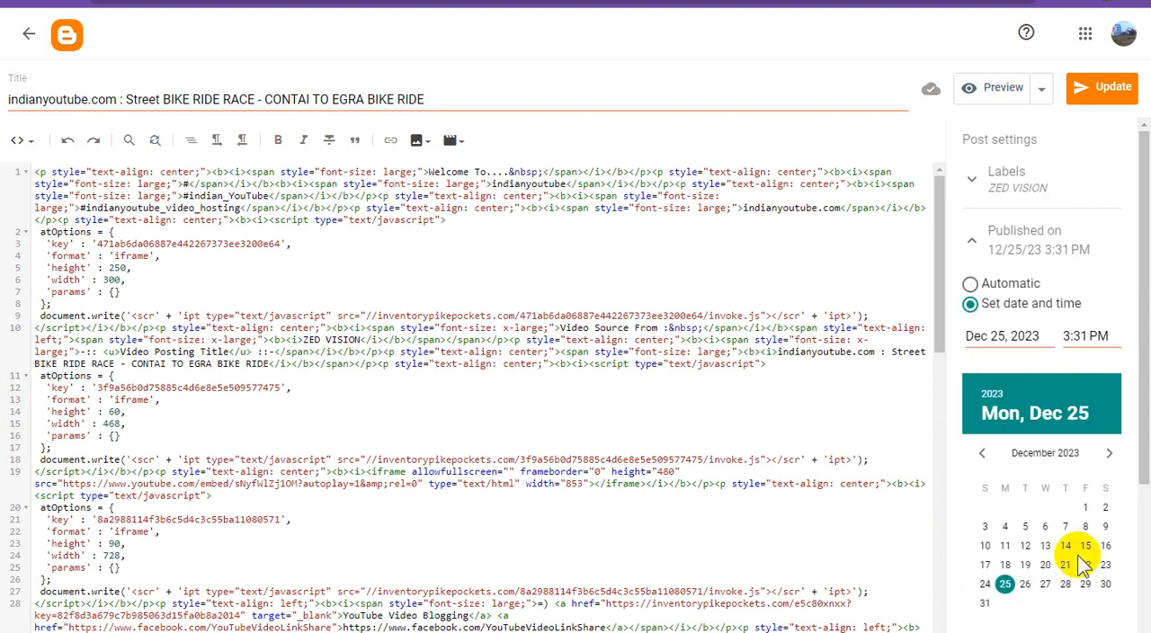
pyautogui.scroll(-3, 1046, 510)
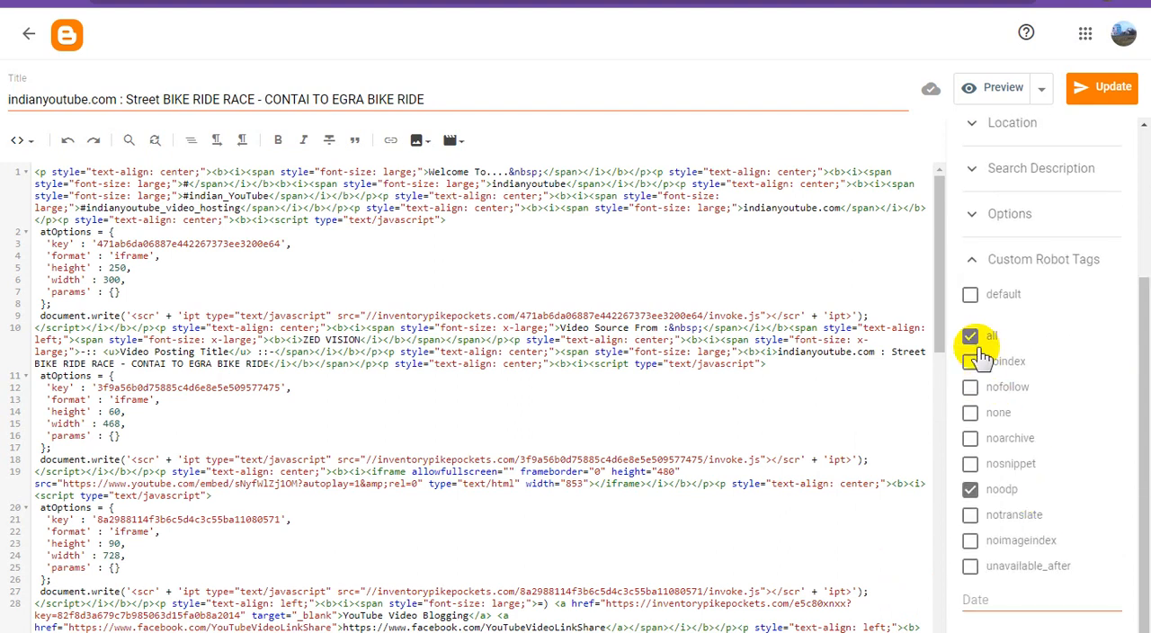
pyautogui.click(971, 297)
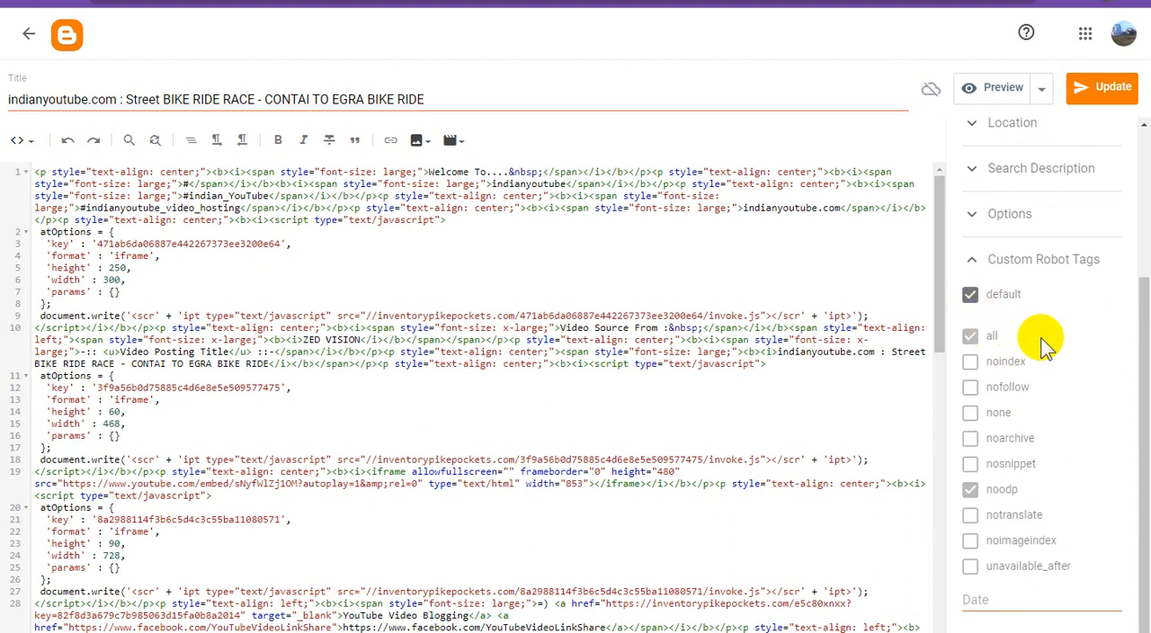
# - Set the CONTAI TO EGRA BIKE RIDE post's publish date to December 23, 2023 and update the post
pyautogui.scroll(2, 1066, 398)
pyautogui.scroll(1, 1064, 396)
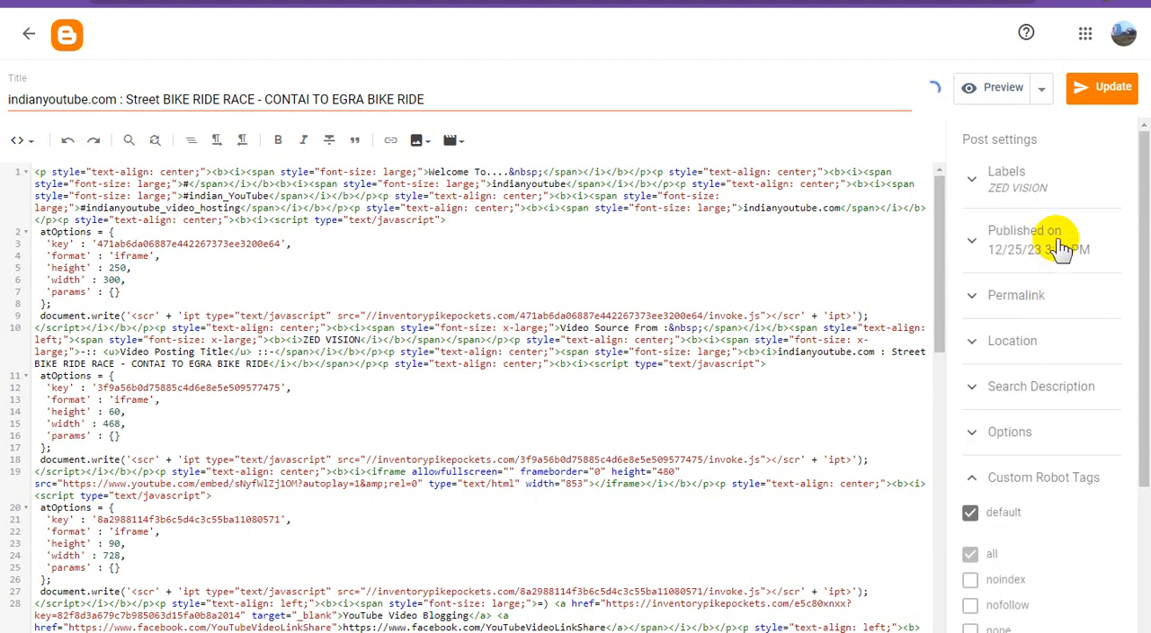
pyautogui.click(1063, 250)
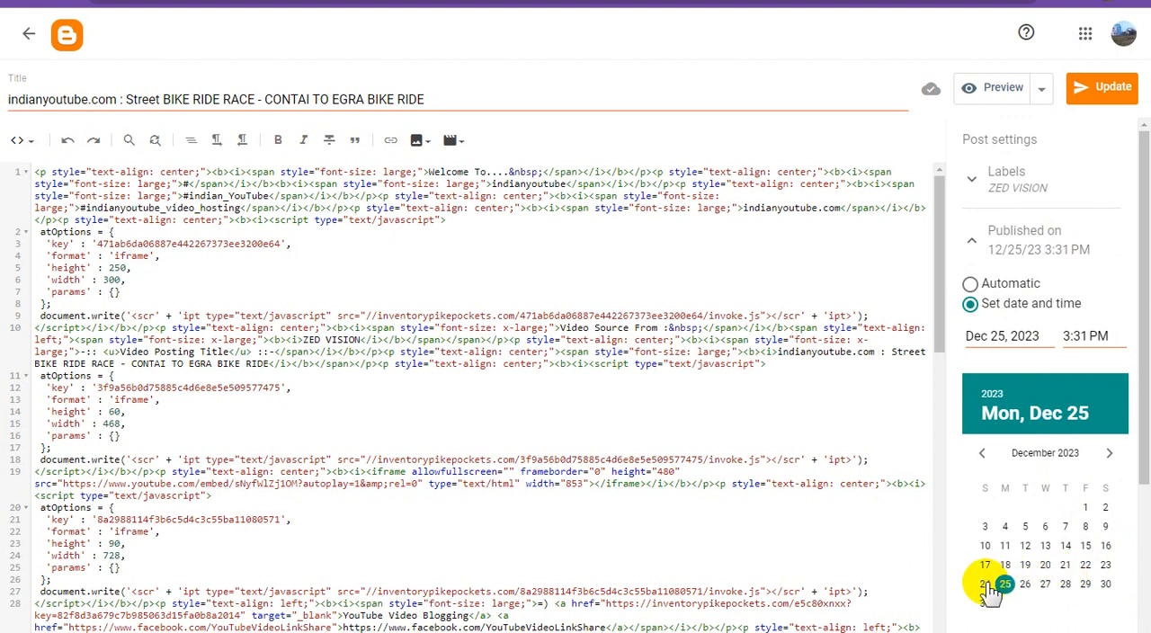
pyautogui.click(985, 584)
pyautogui.scroll(-3, 1052, 527)
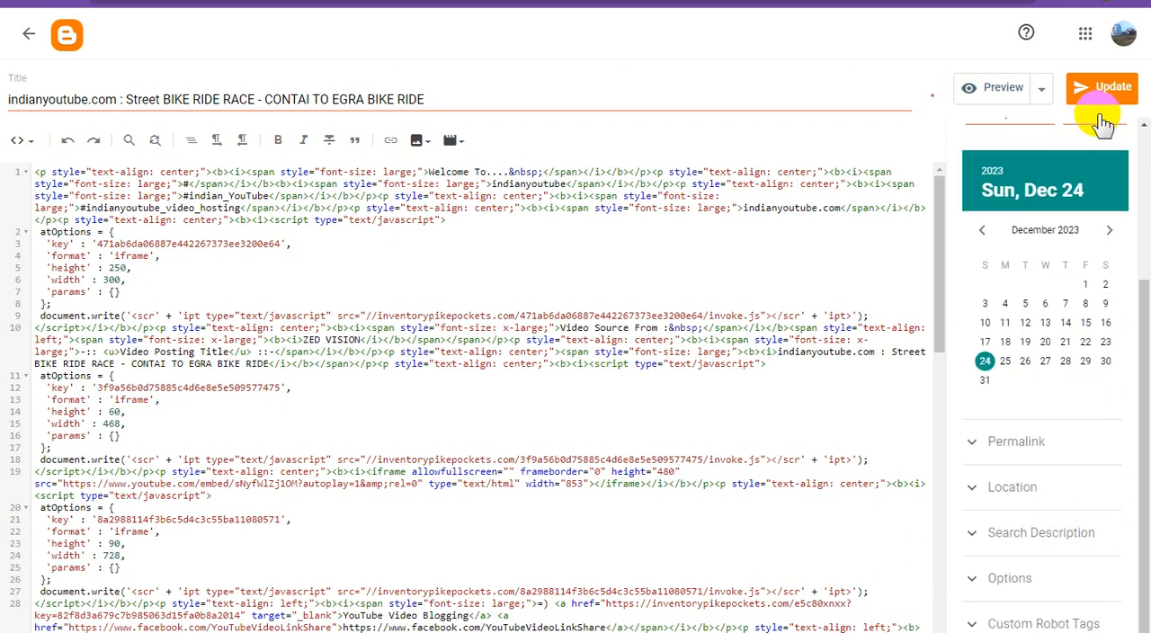
pyautogui.click(1115, 95)
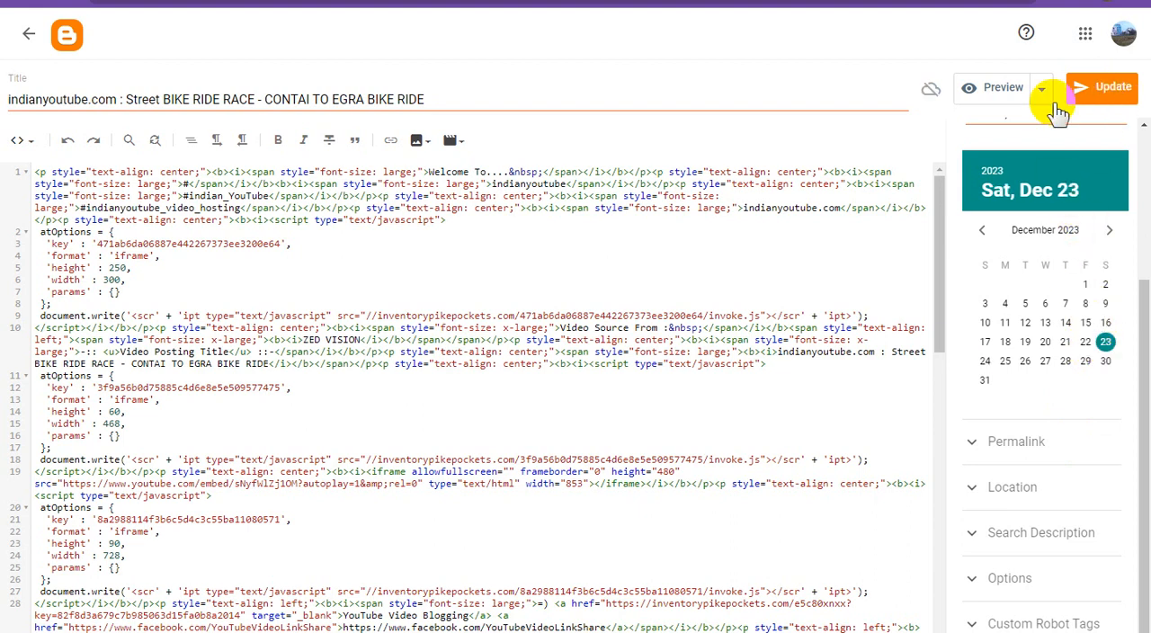
pyautogui.click(1109, 99)
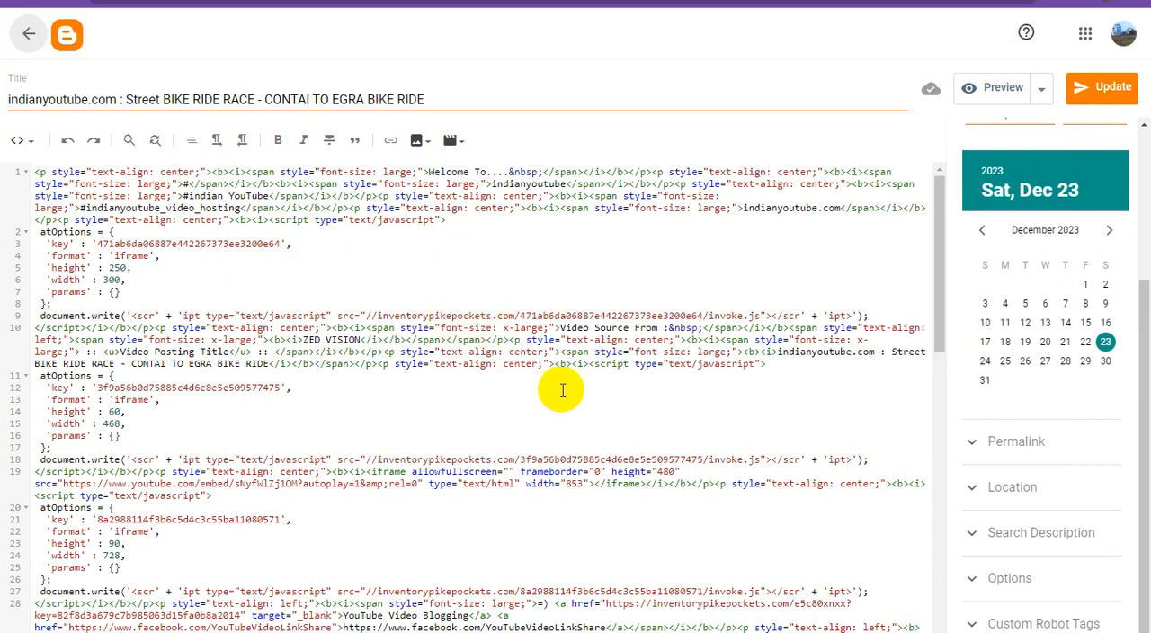
# - Return to the scheduled posts list and open the "#funny Dog video 3" post for editing
pyautogui.scroll(10, 564, 392)
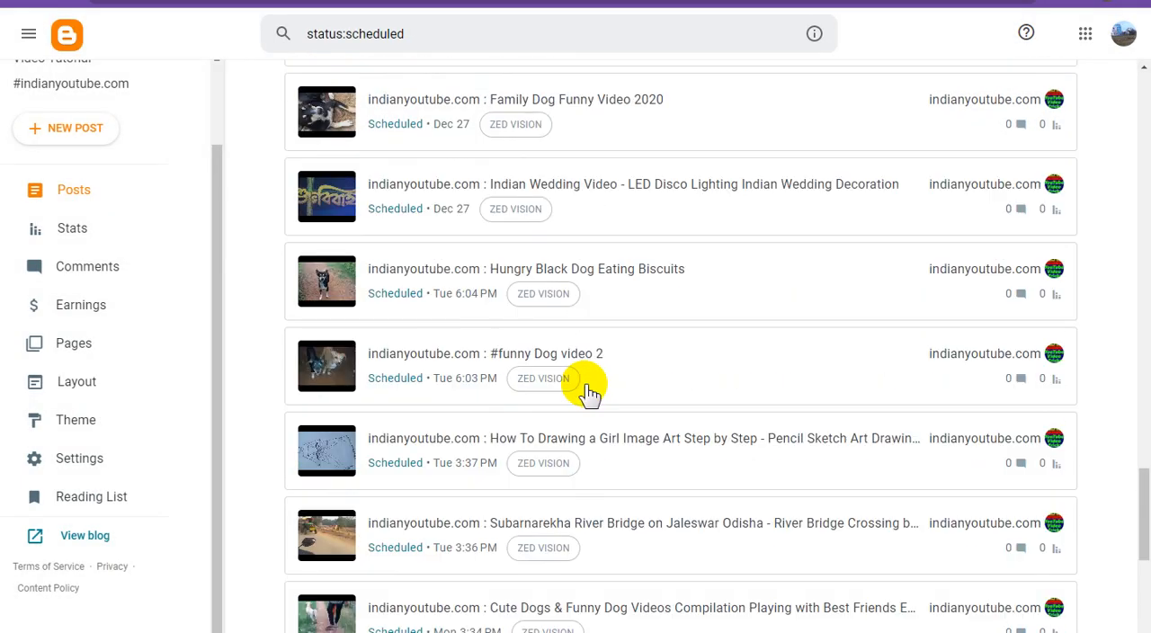
pyautogui.scroll(20, 592, 392)
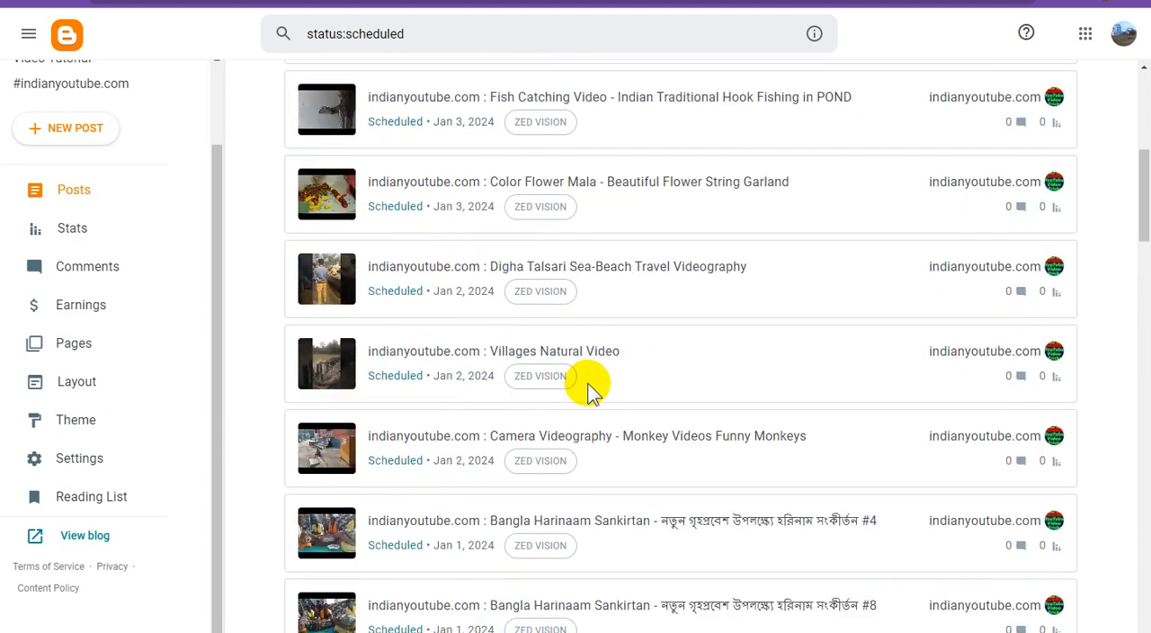
pyautogui.scroll(1, 589, 392)
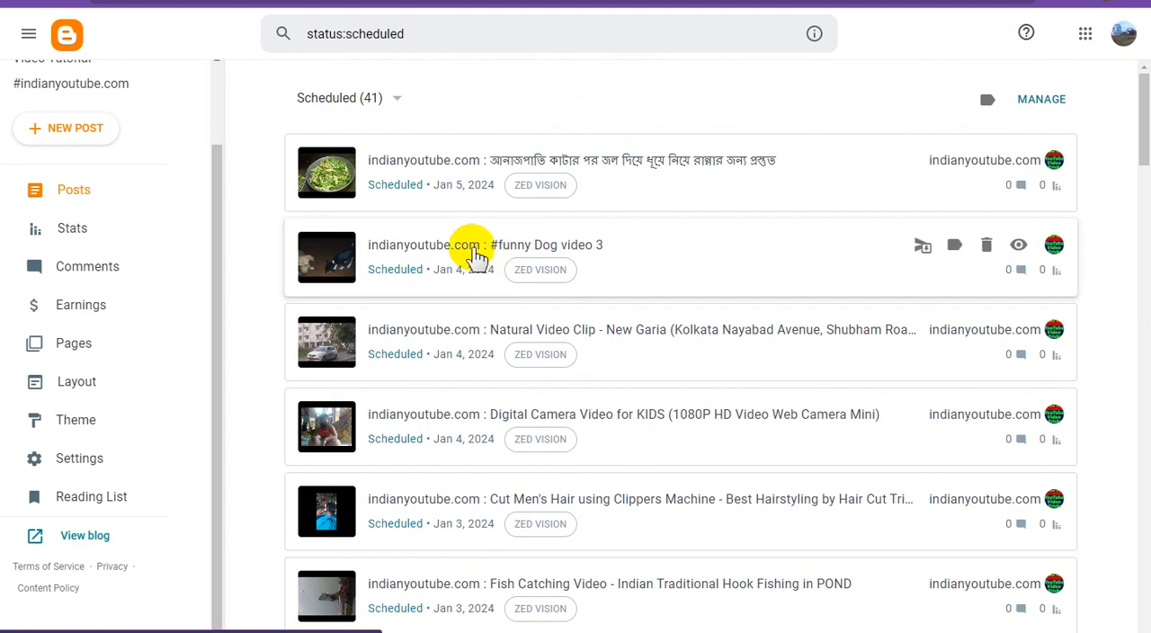
pyautogui.click(477, 256)
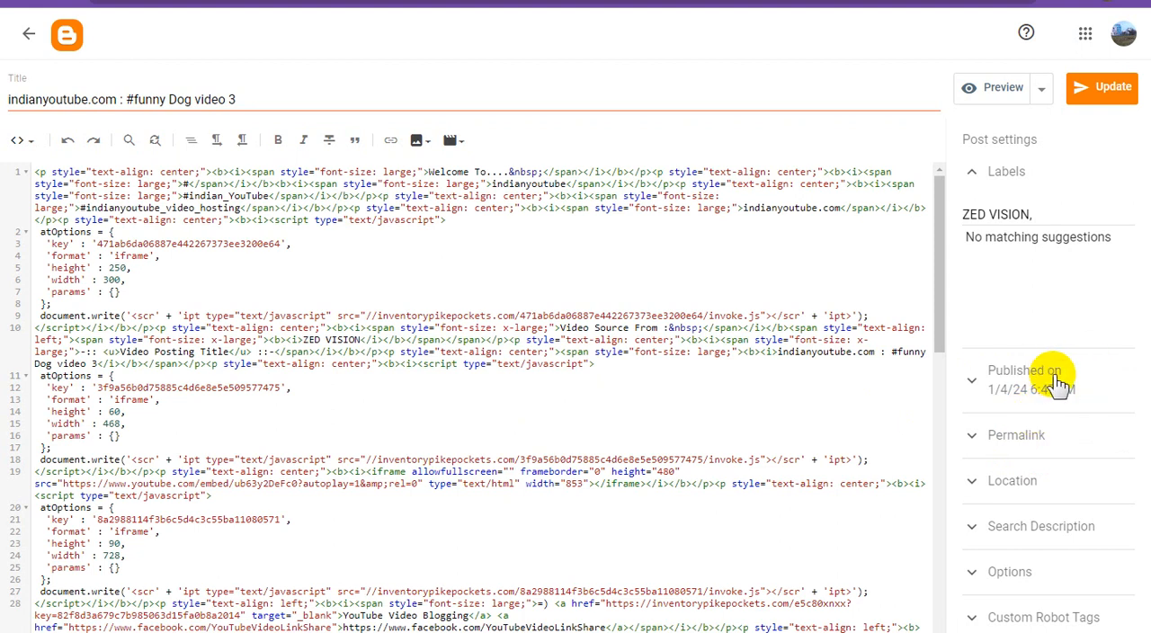
# - Enable the default option in the post's Custom Robot Tags and set its publish date to December 23, 2023
pyautogui.click(1058, 384)
pyautogui.scroll(-3, 1075, 530)
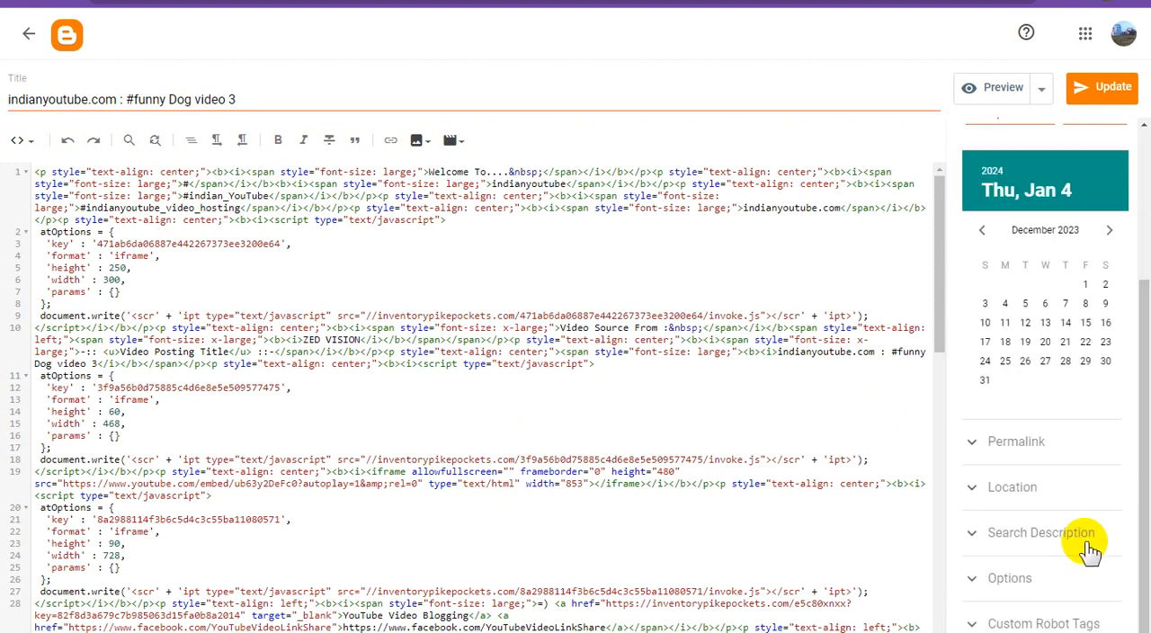
pyautogui.click(1000, 620)
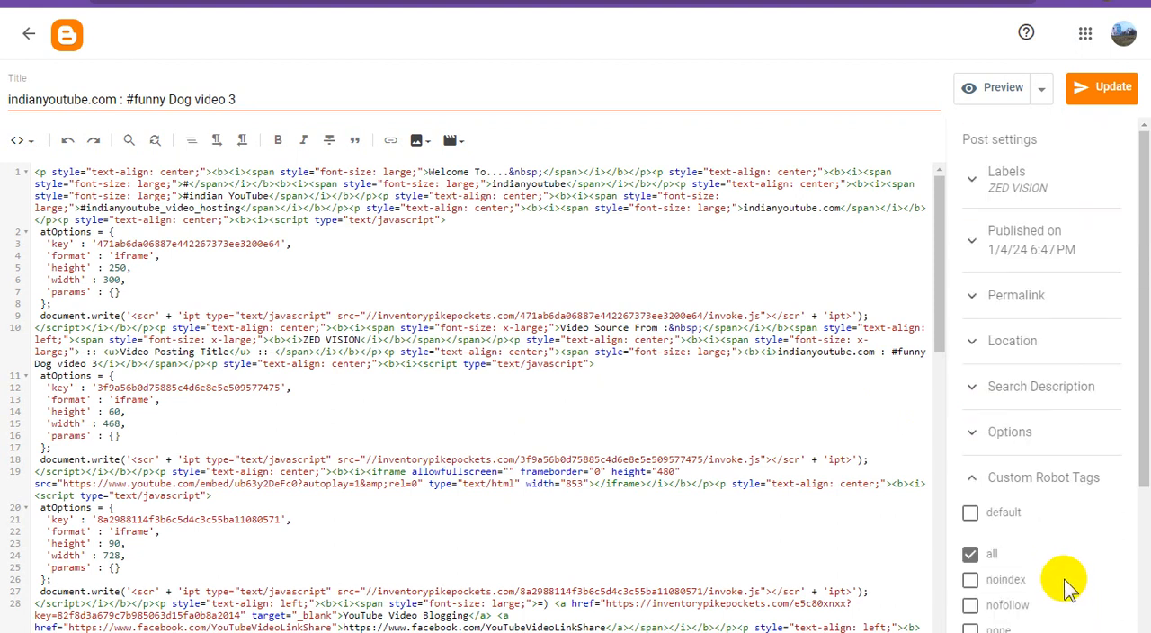
pyautogui.scroll(-3, 1006, 583)
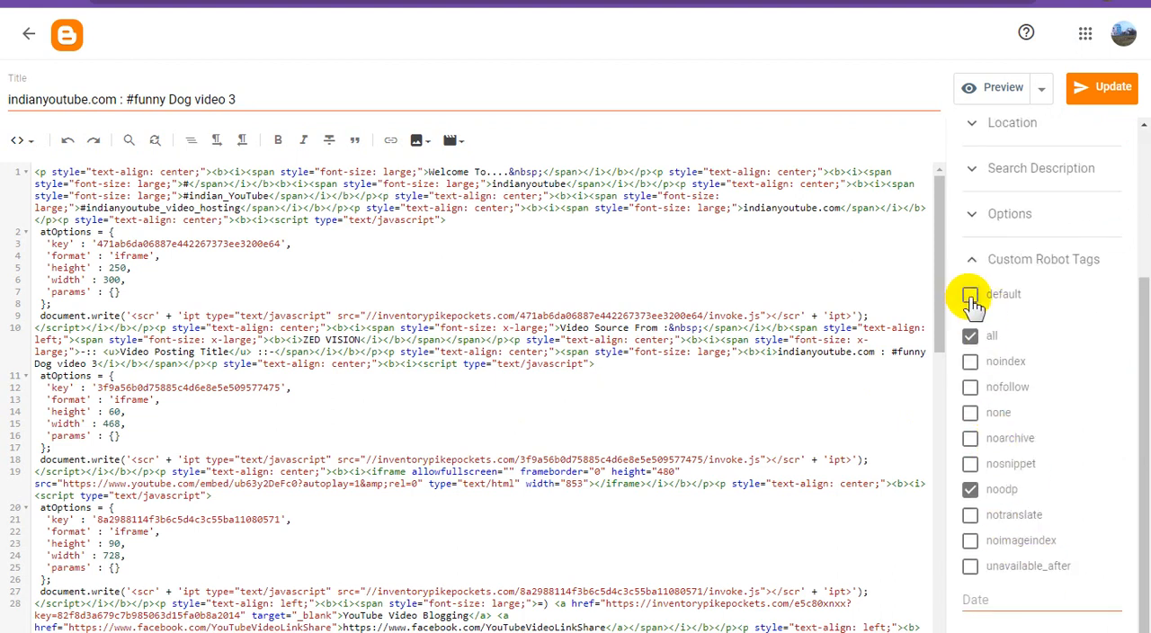
pyautogui.click(971, 298)
pyautogui.scroll(3, 984, 458)
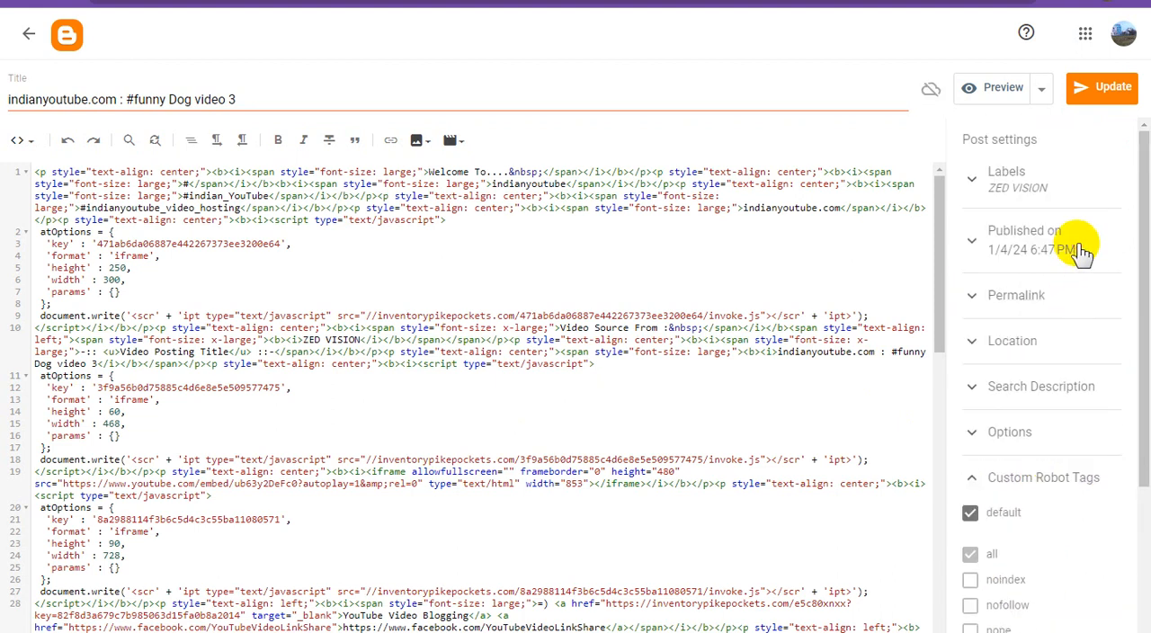
pyautogui.click(1083, 254)
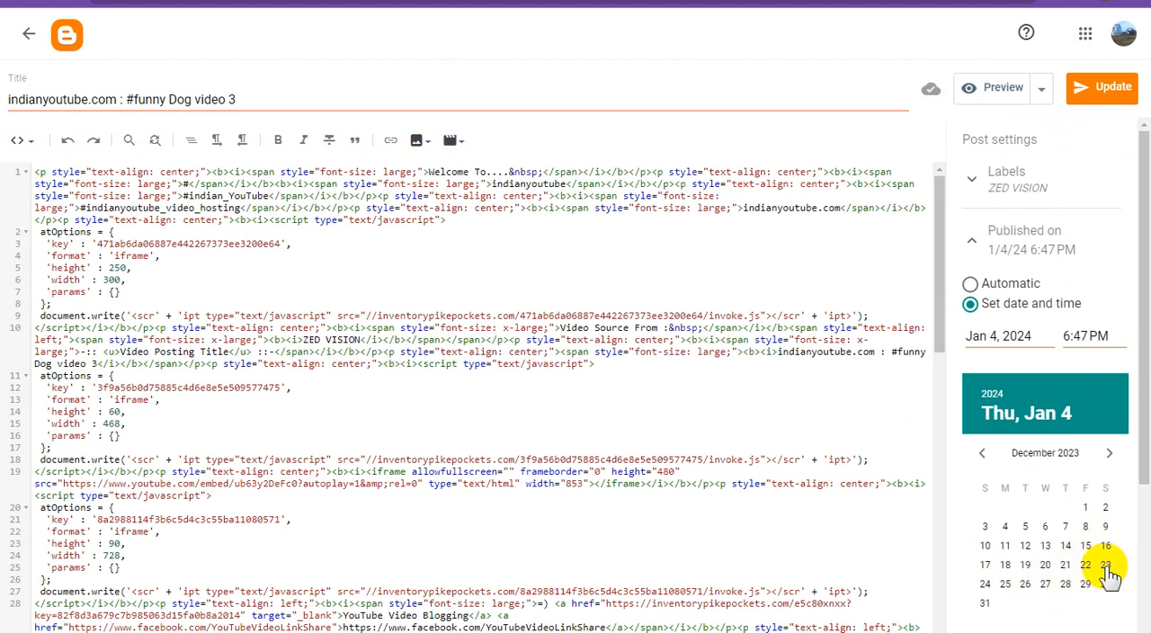
pyautogui.click(1106, 566)
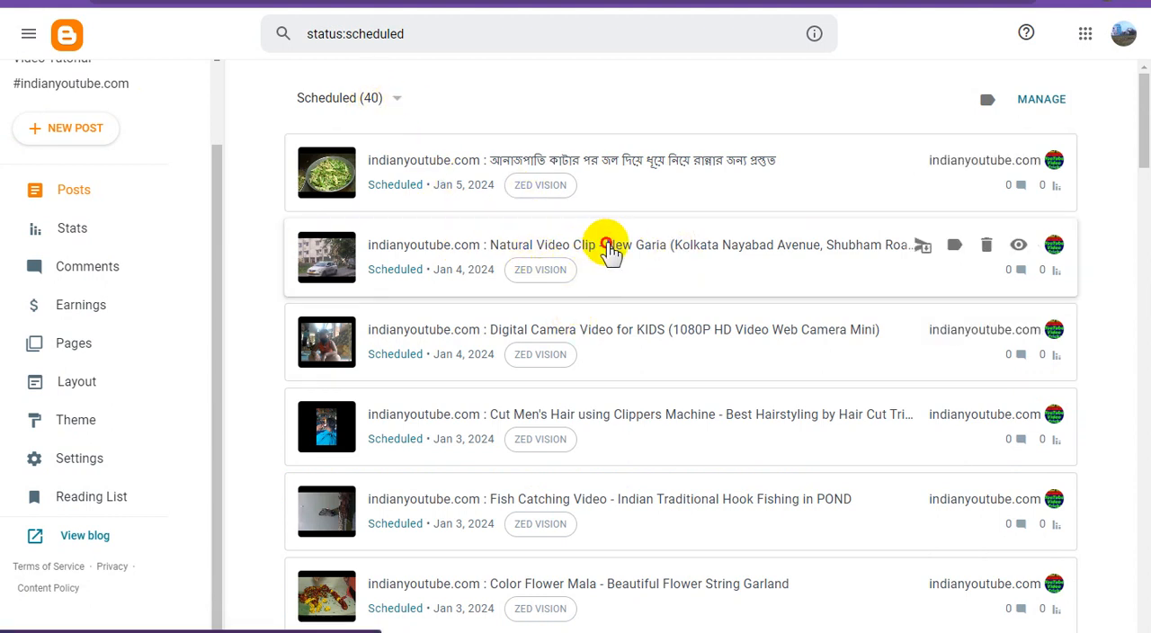
# - Open the scheduled "Natural Video Clip - New Garia" post and enable the default option in its Custom Robot Tags
pyautogui.click(609, 245)
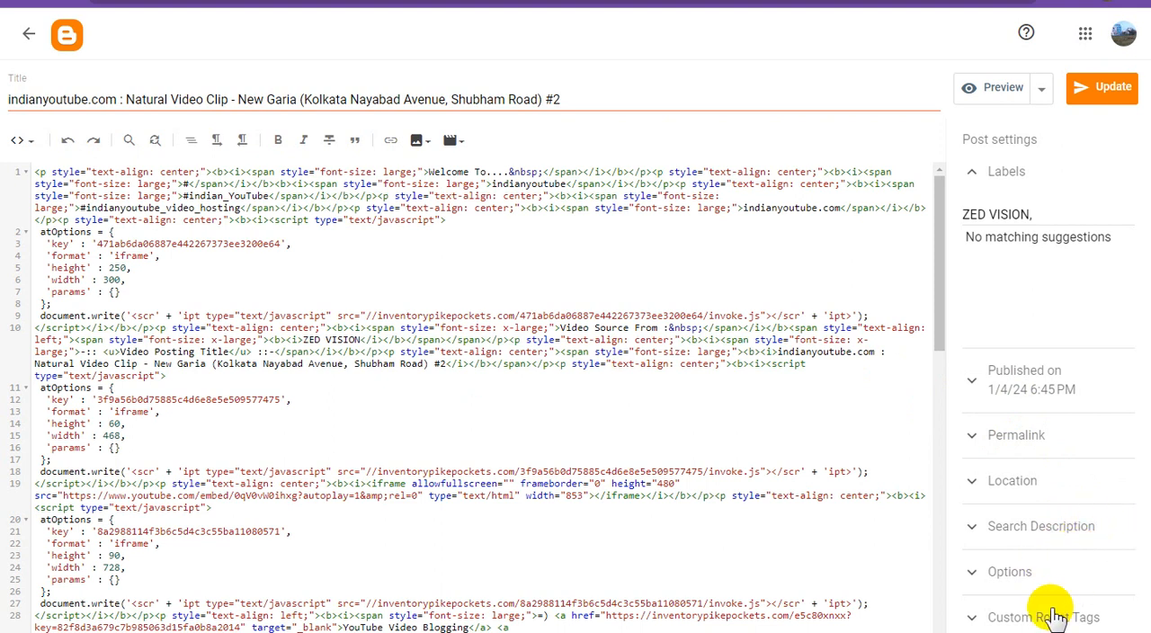
pyautogui.click(1047, 616)
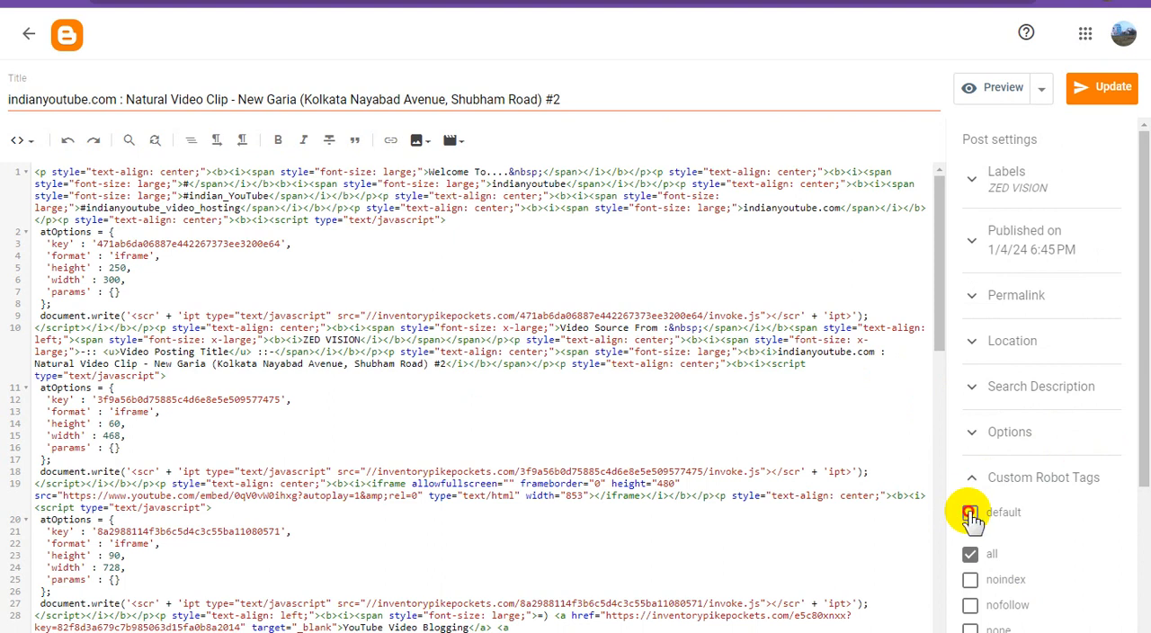
pyautogui.click(971, 516)
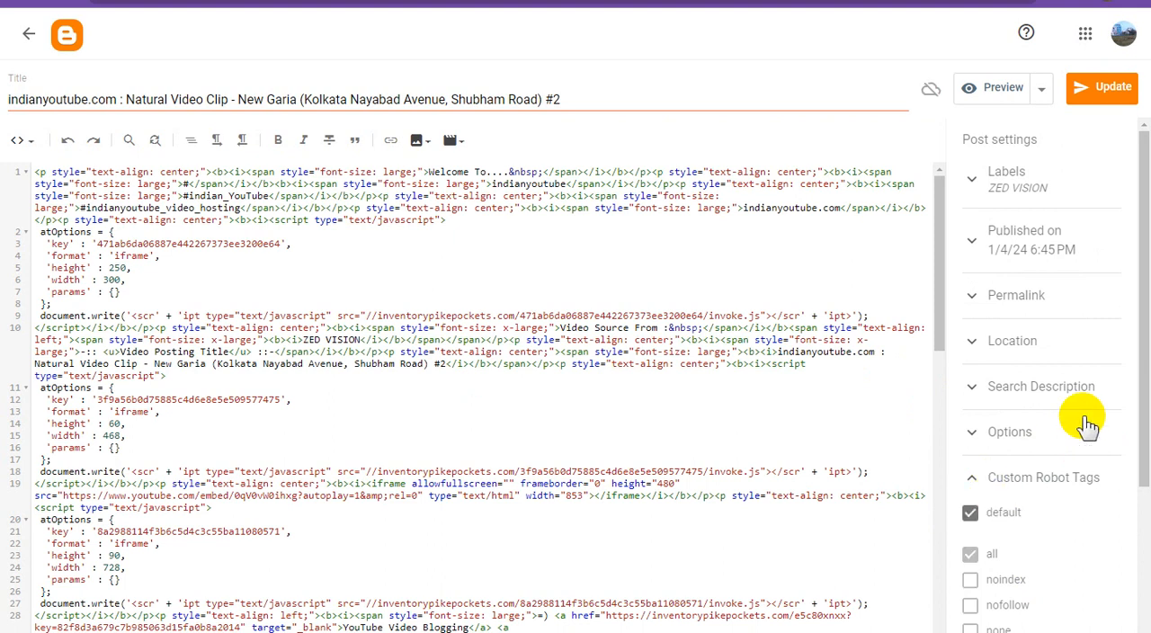
# - Set the Natural Video Clip post's publish date to December 23, 2023 and update the post
pyautogui.click(1061, 252)
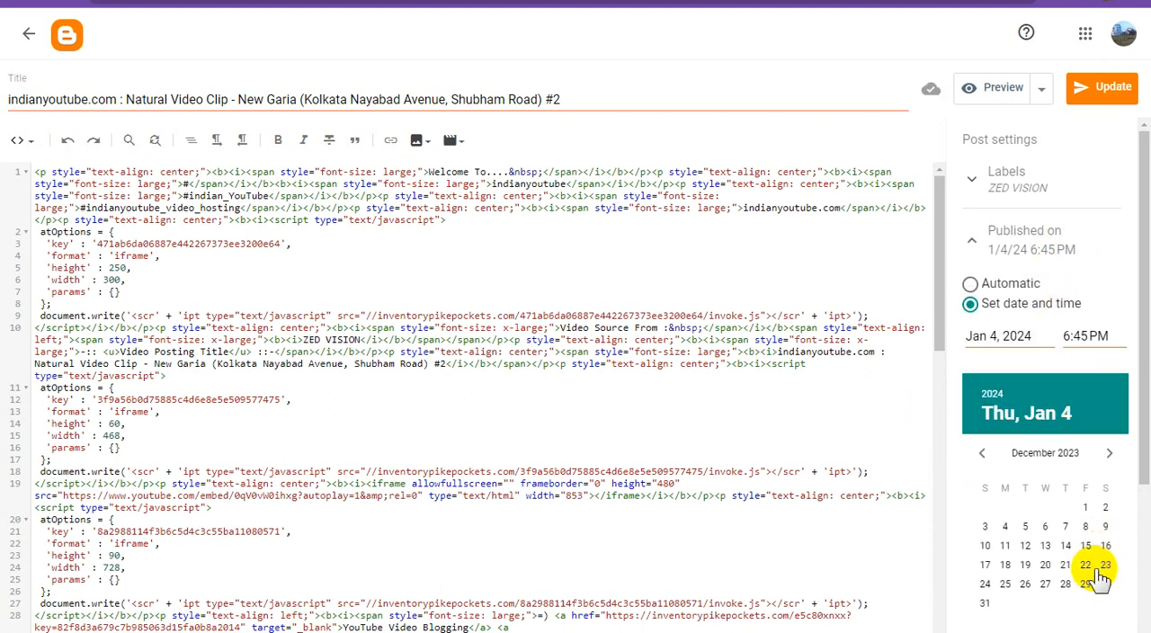
pyautogui.click(1106, 567)
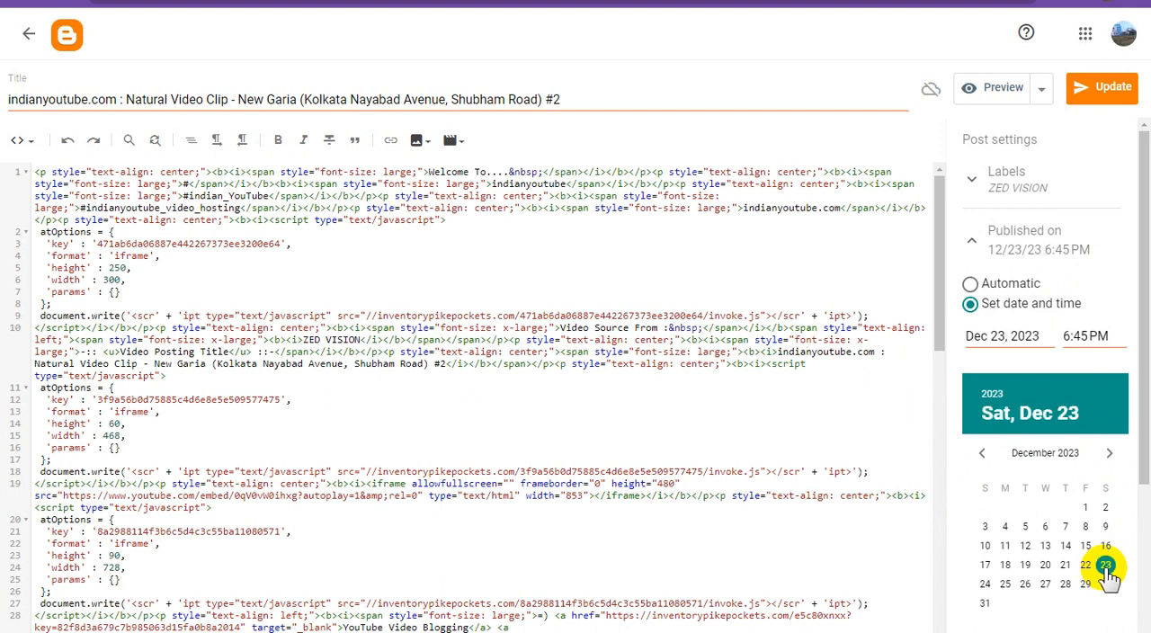
pyautogui.scroll(-3, 1134, 622)
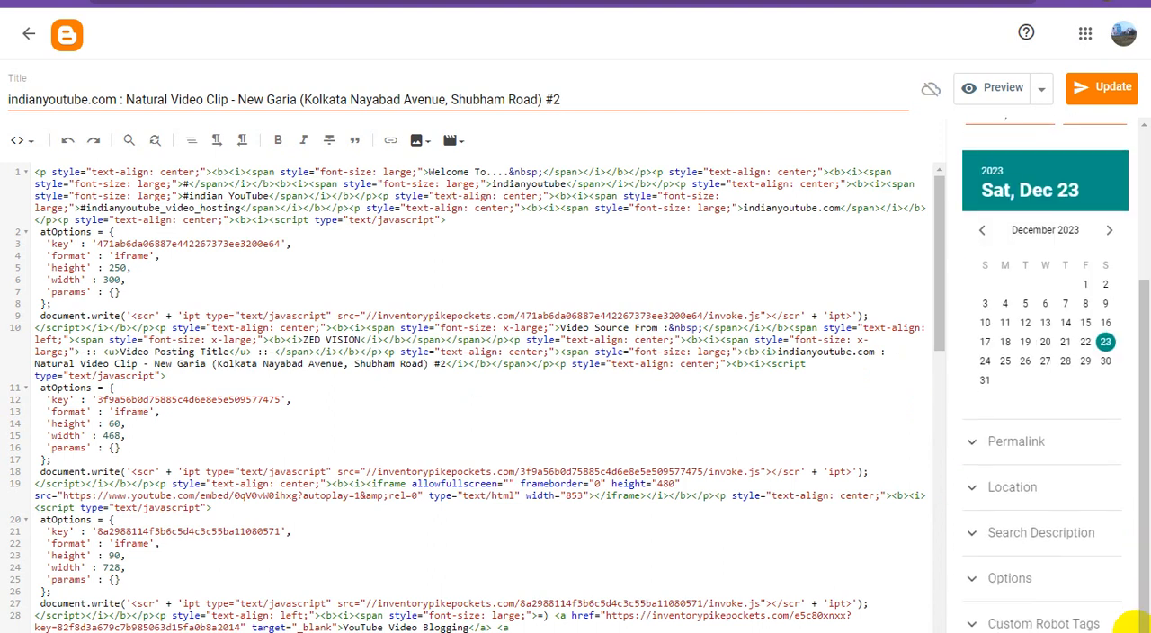
pyautogui.click(1095, 99)
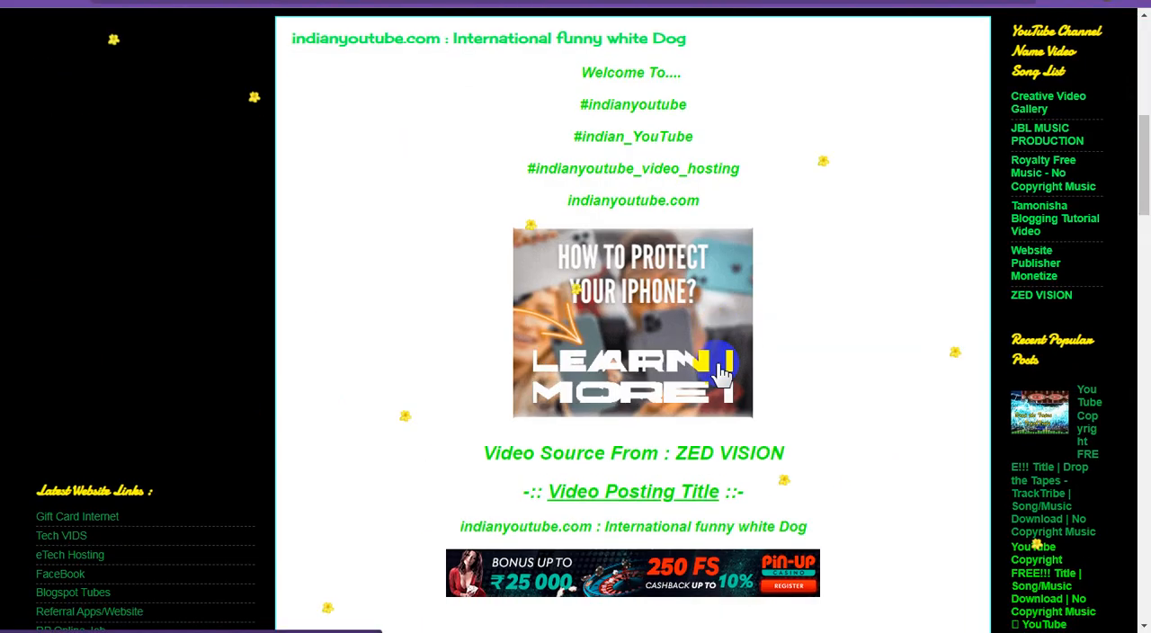
# - Check the live blog's home page for the newly published "#funny Dog video 3" post and look through its content
pyautogui.scroll(-7, 722, 369)
pyautogui.scroll(2, 722, 369)
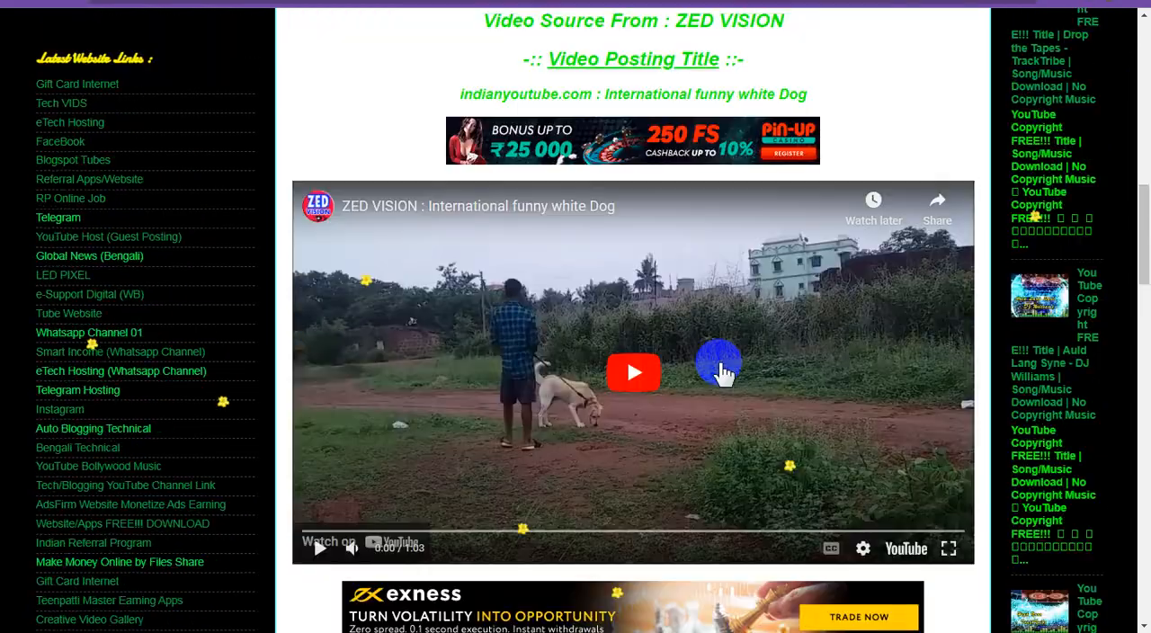
pyautogui.scroll(9, 722, 368)
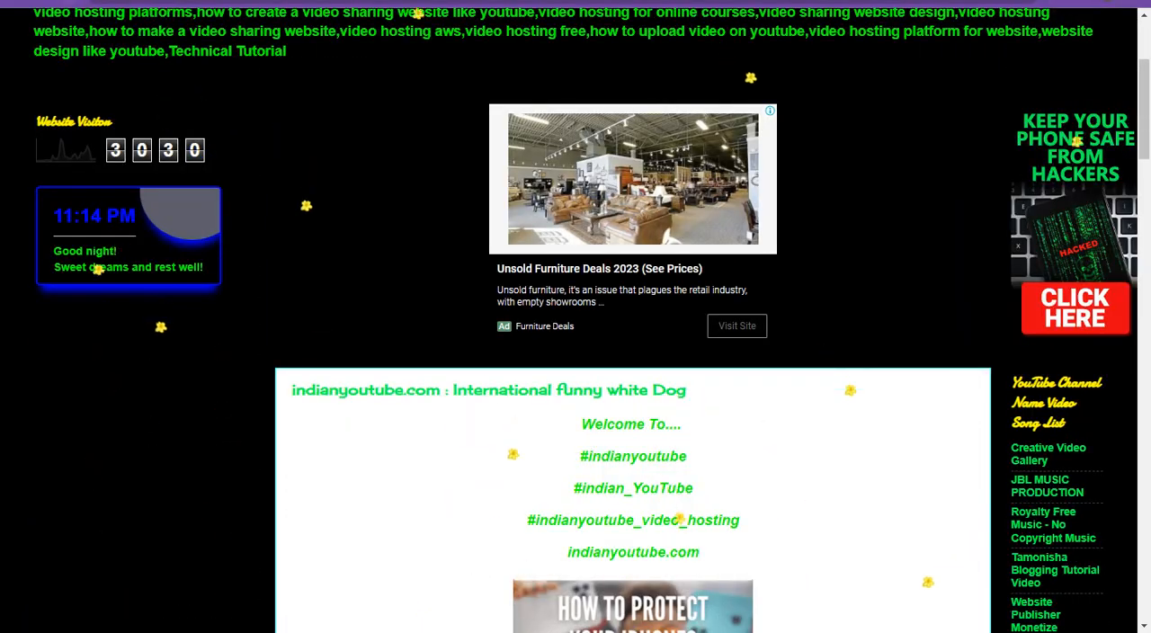
pyautogui.scroll(3, 715, 428)
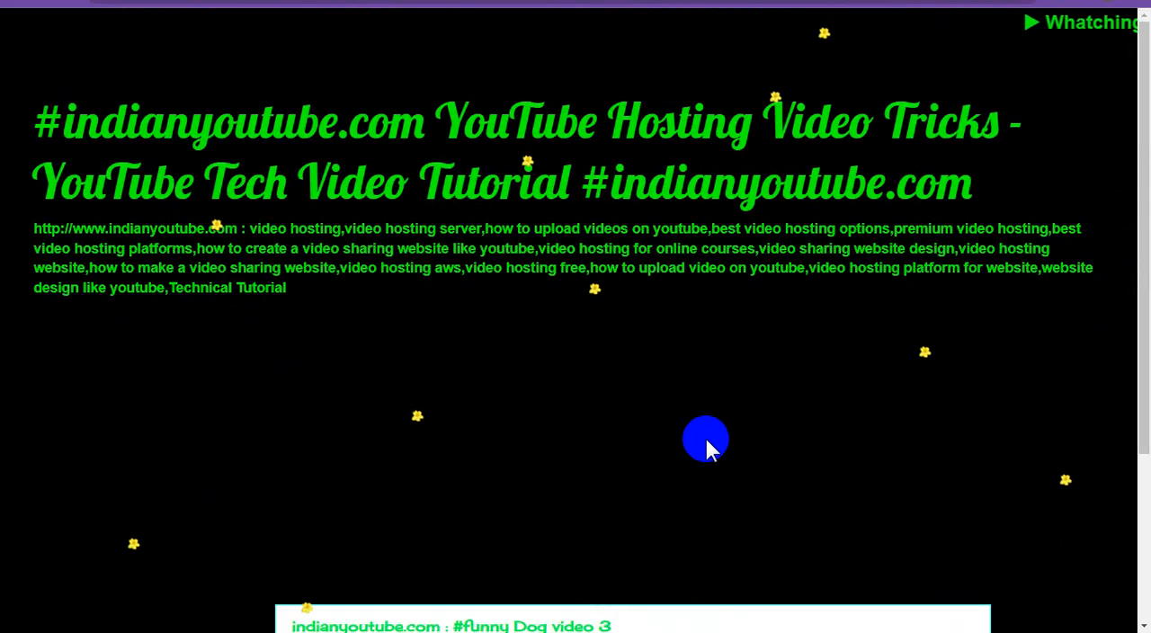
pyautogui.scroll(-3, 707, 441)
pyautogui.scroll(-4, 723, 438)
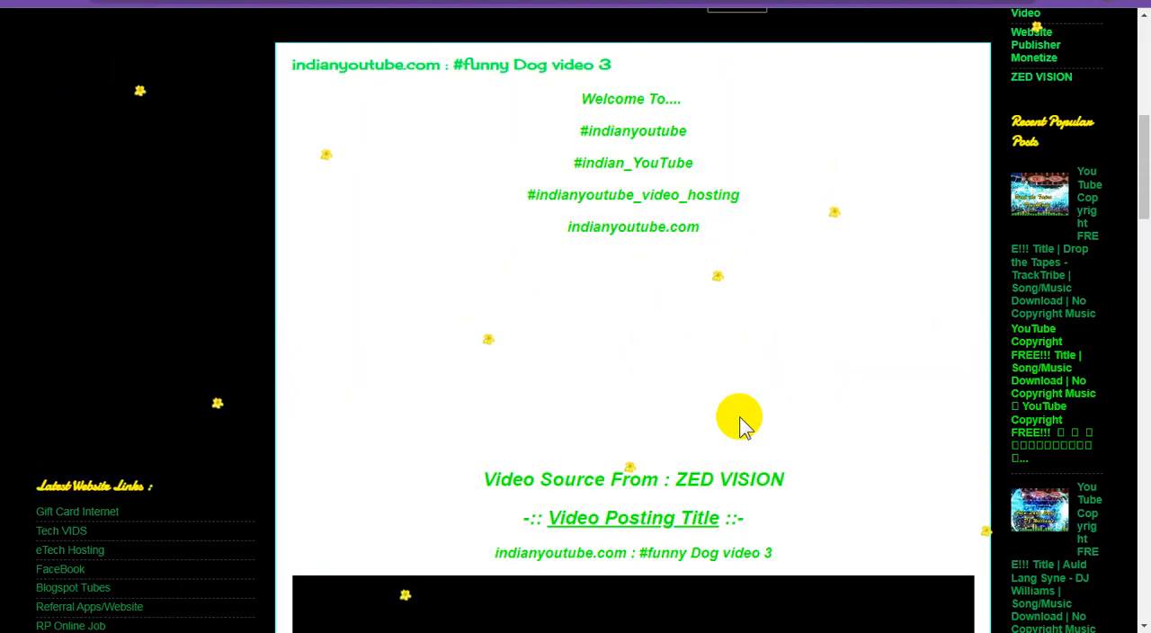
pyautogui.scroll(-3, 746, 413)
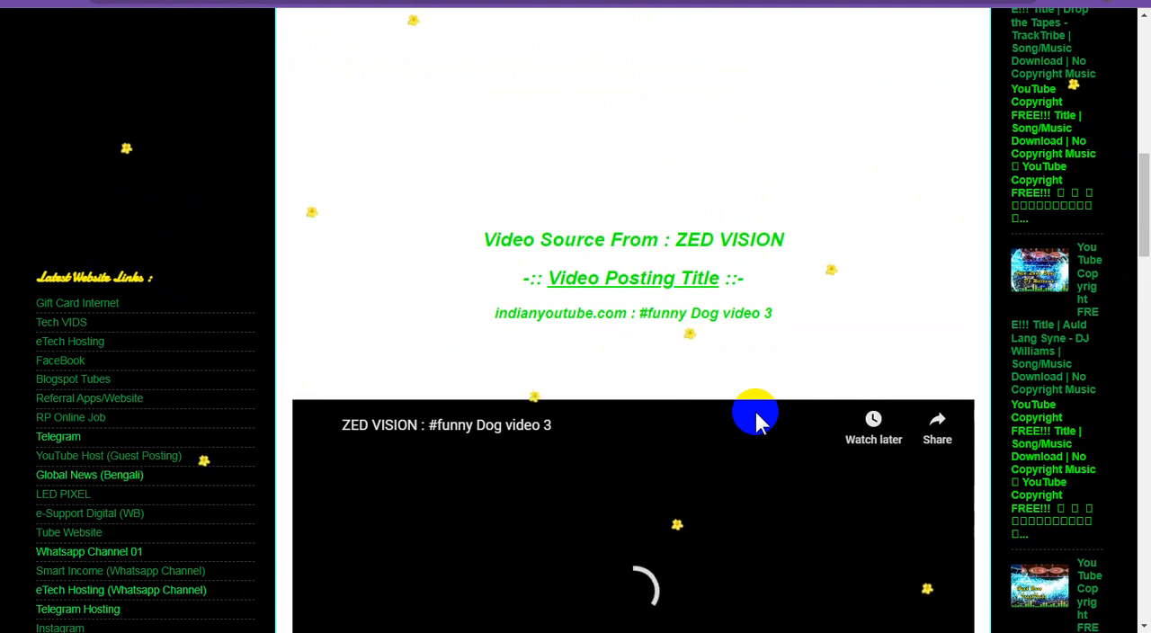
pyautogui.scroll(-3, 755, 411)
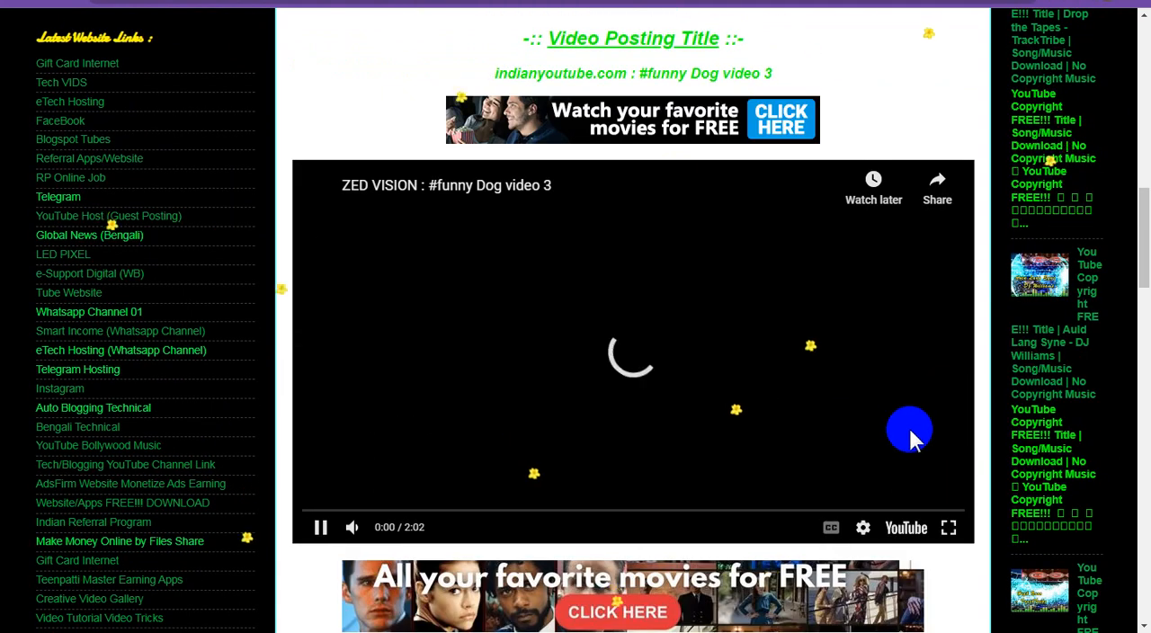
pyautogui.scroll(-2, 927, 421)
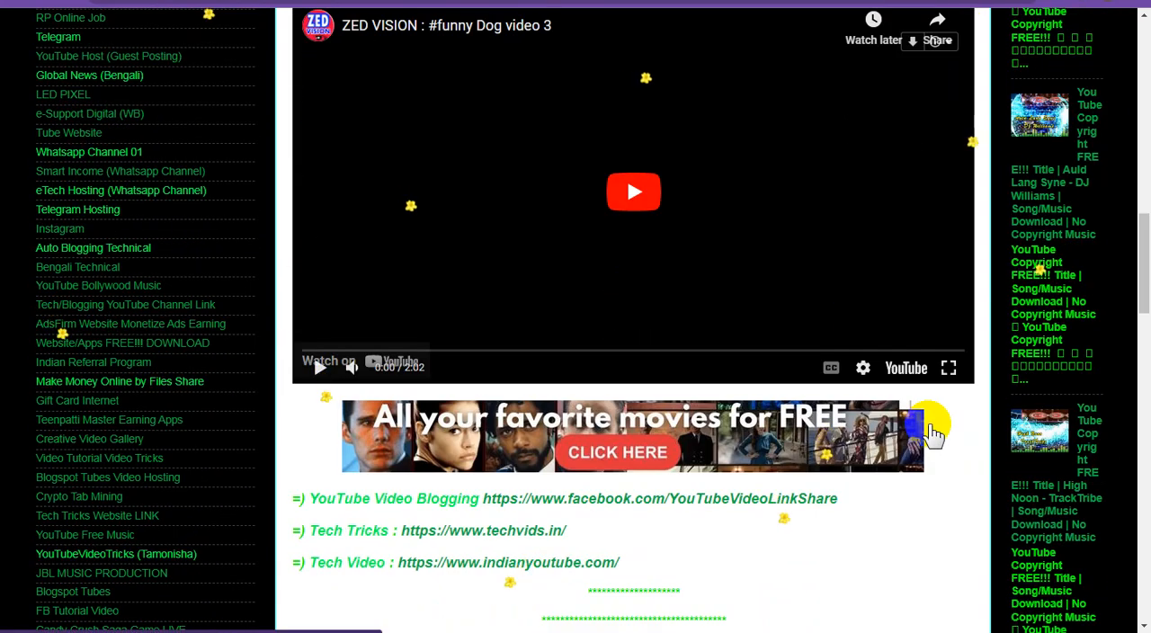
pyautogui.scroll(9, 926, 424)
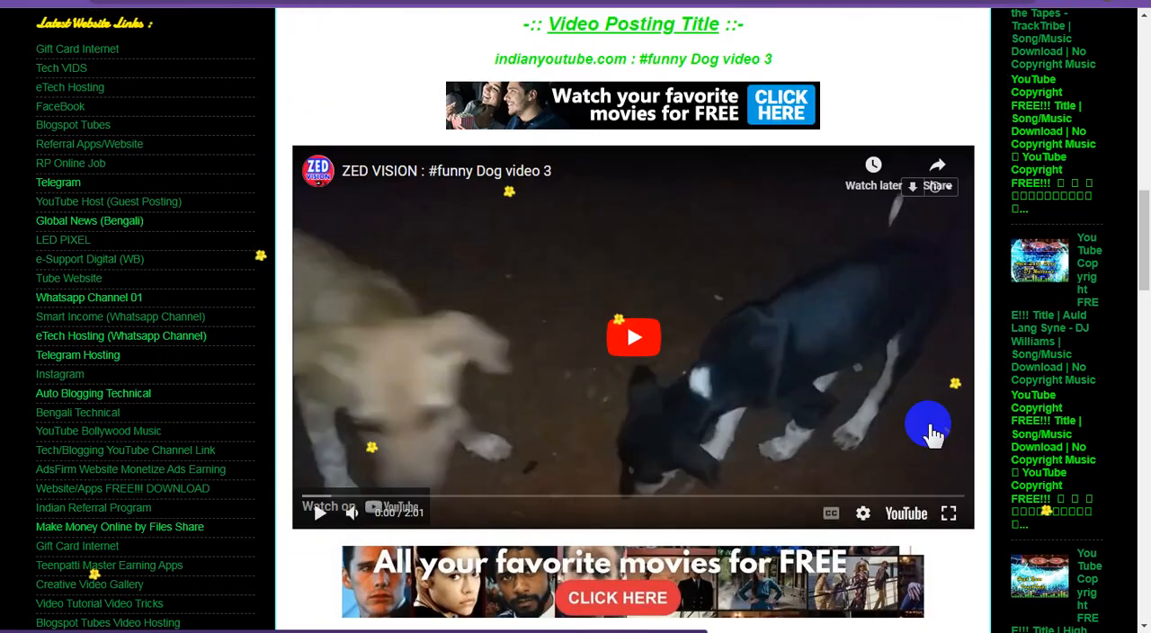
pyautogui.scroll(7, 896, 453)
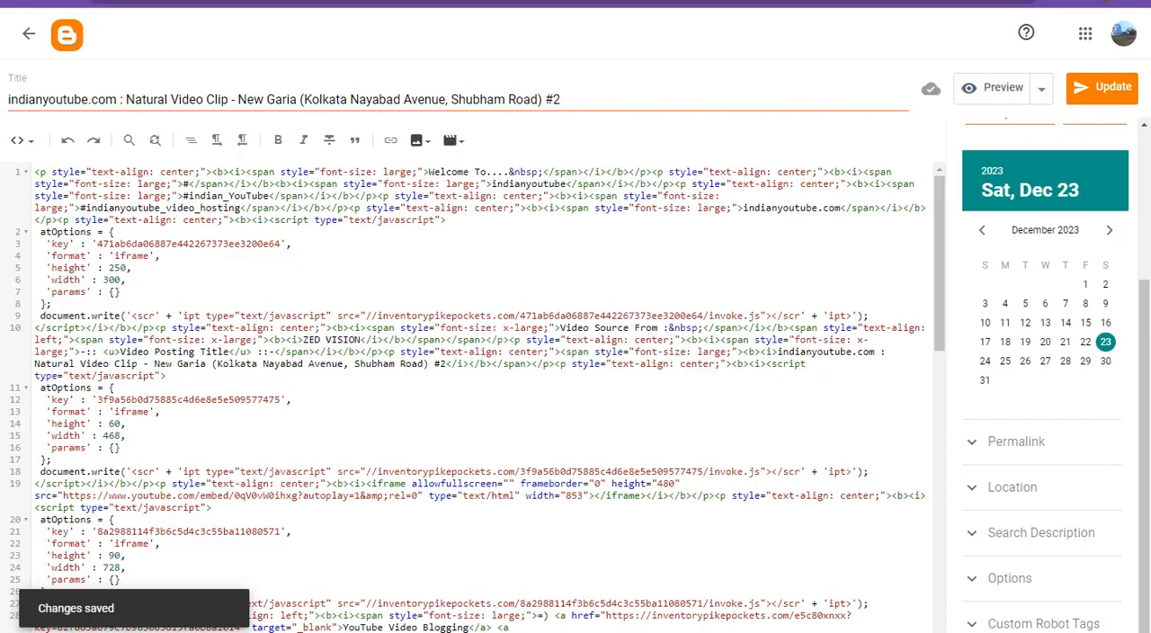
# - Go back to the Natural Video Clip post, submit its update and return to the scheduled posts list
pyautogui.click(1110, 83)
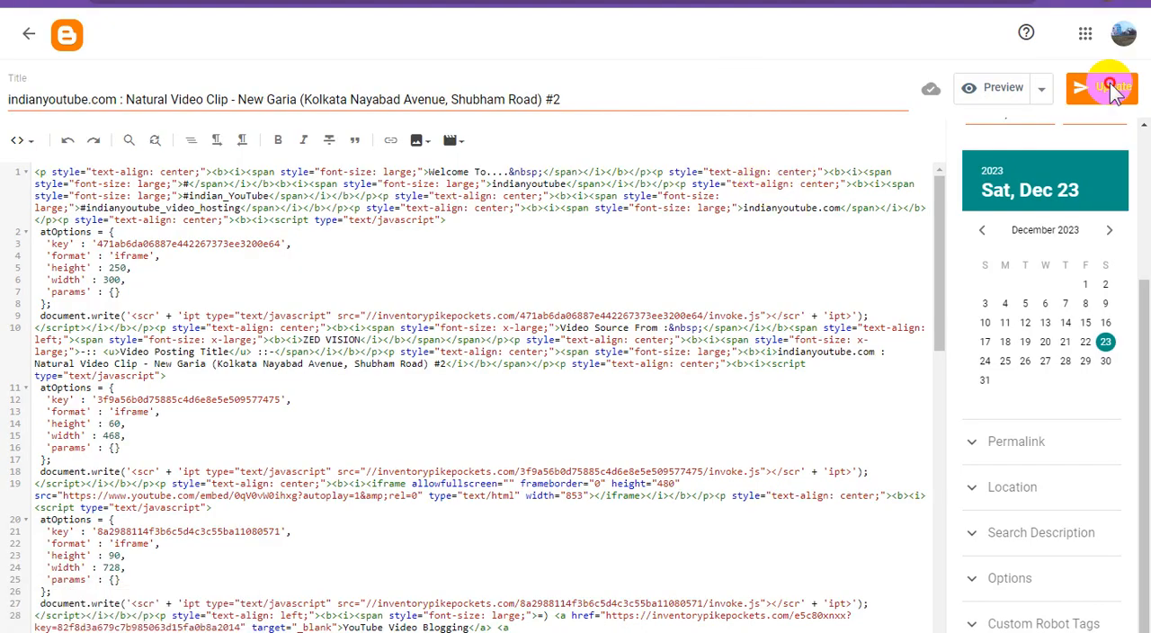
pyautogui.click(25, 37)
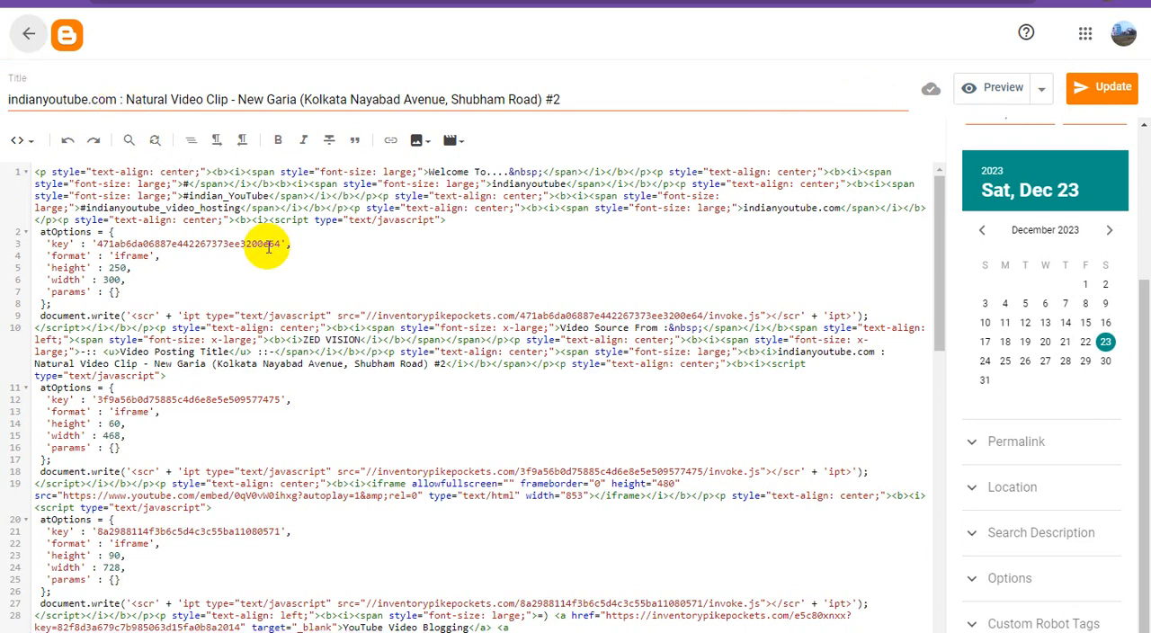